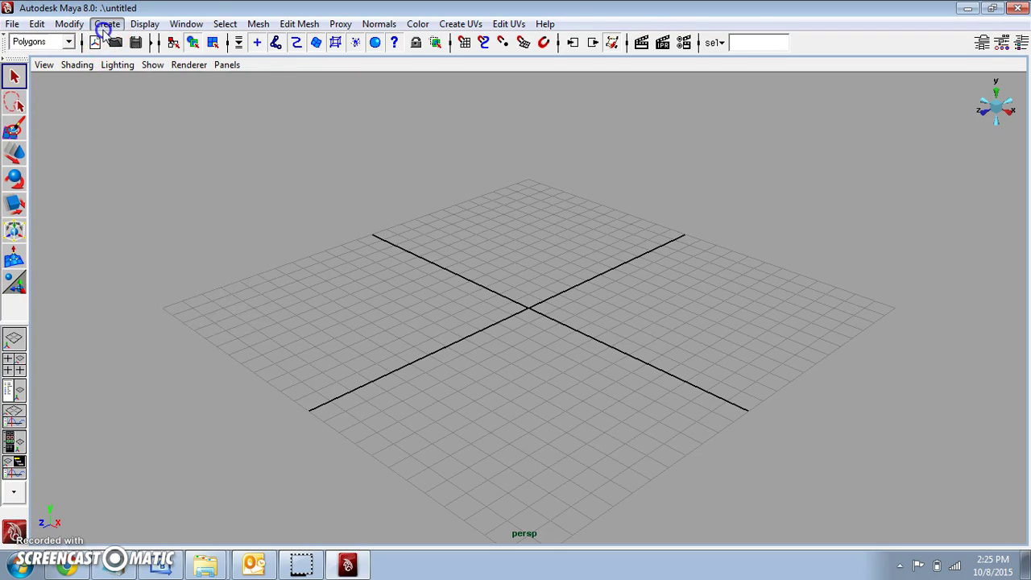
Create a polygon cube, pCube1, by dragging its base and height on the grid
left_click(107, 23)
mouse_move(141, 62)
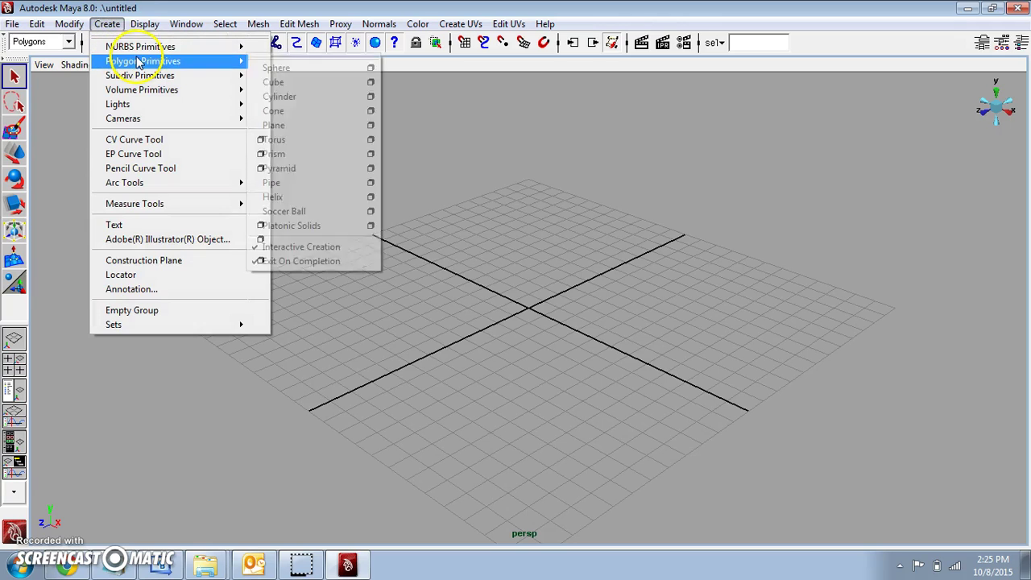
left_click(279, 81)
left_click_drag(506, 330, 483, 320)
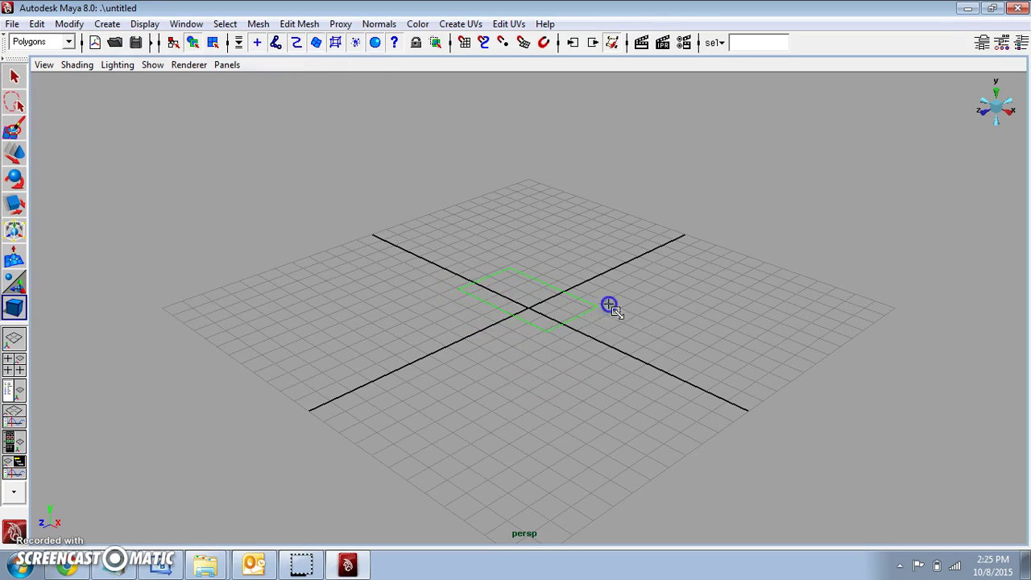
mouse_move(658, 294)
left_mouse_down()
mouse_move(637, 177)
mouse_move(639, 226)
left_mouse_up()
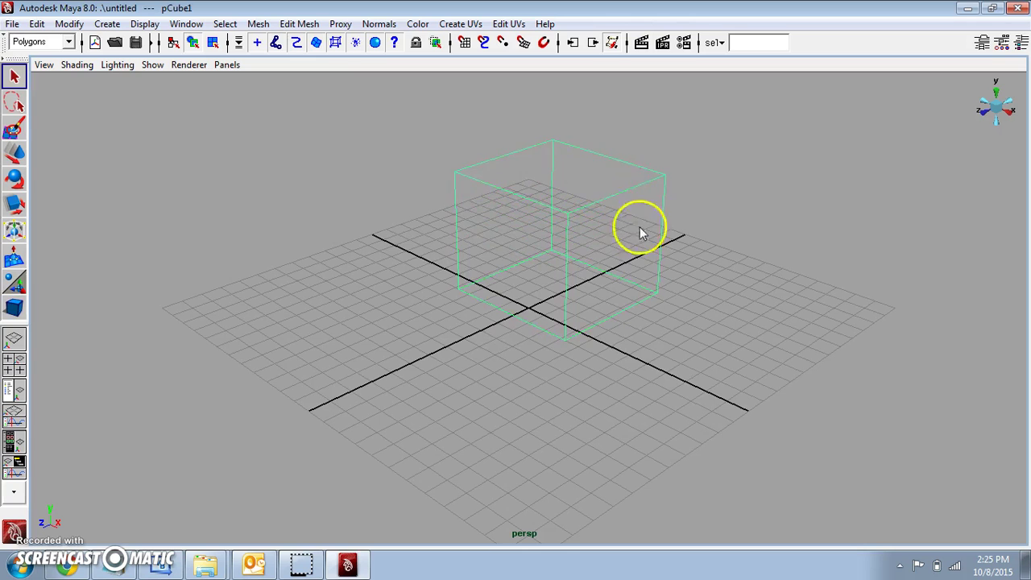
left_click_drag(669, 280, 530, 282, "alt")
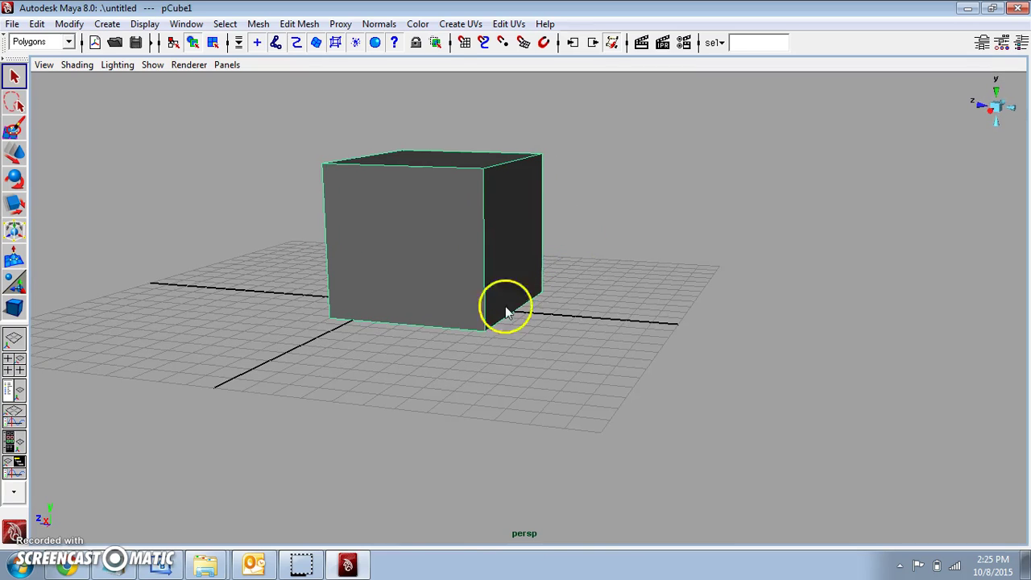
Select the cube's right side face in face component mode
right_click(511, 226)
left_click(519, 258)
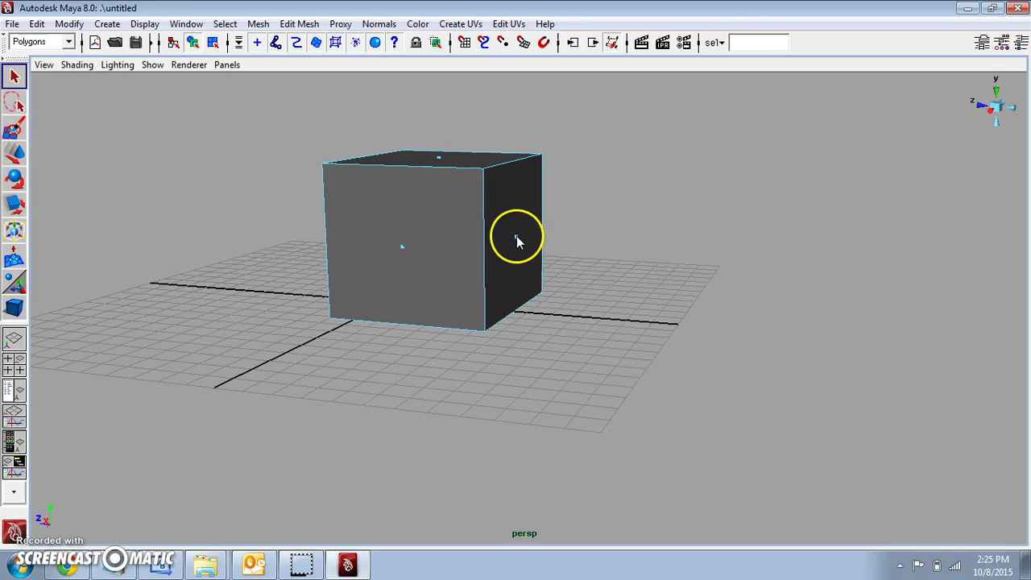
left_click(517, 236)
Switch to edge mode and add the cube's bottom edge to the selection
left_click_drag(569, 299, 529, 276, "alt")
right_click(530, 276)
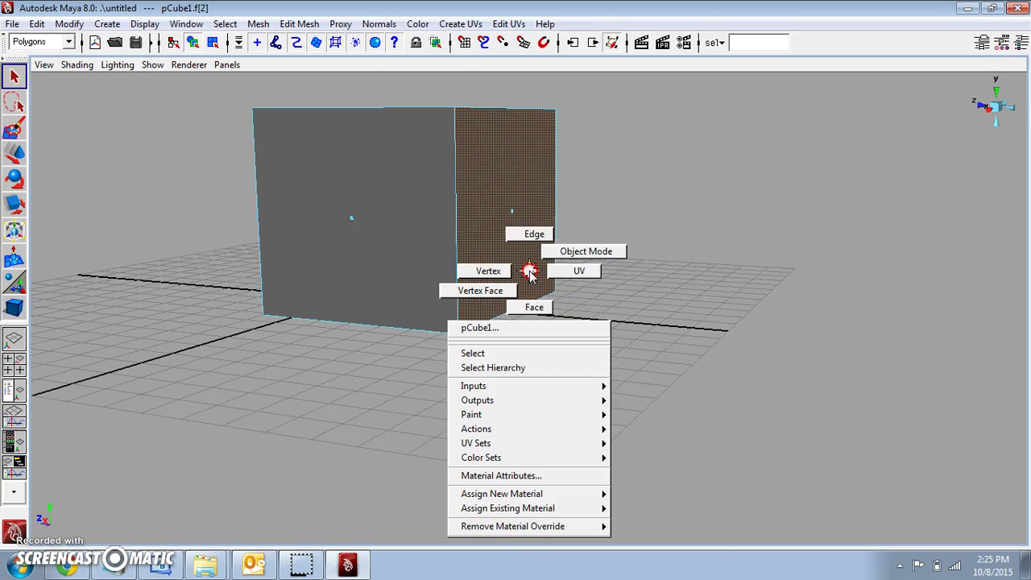
left_click(533, 236)
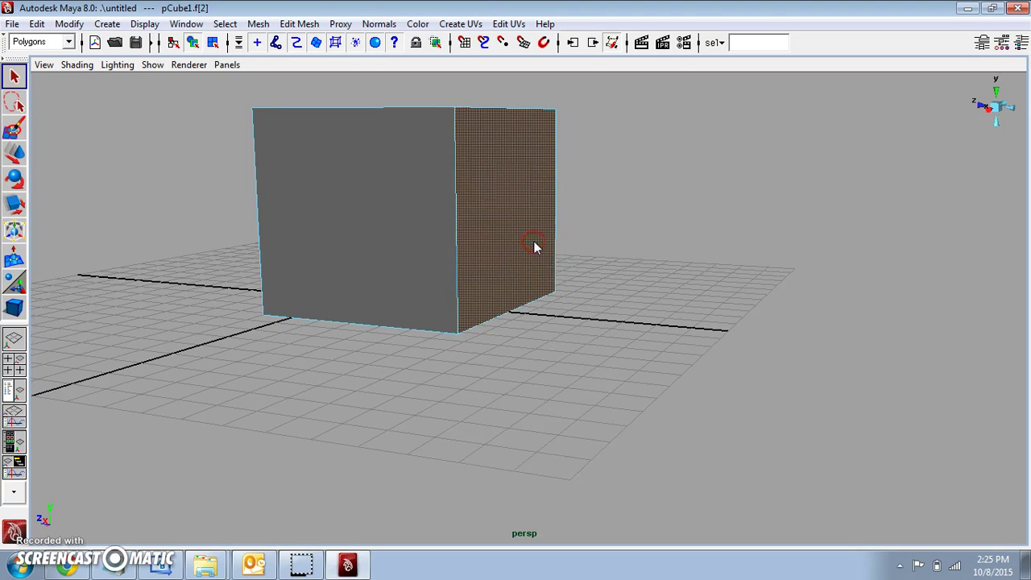
left_click_drag(523, 285, 543, 240)
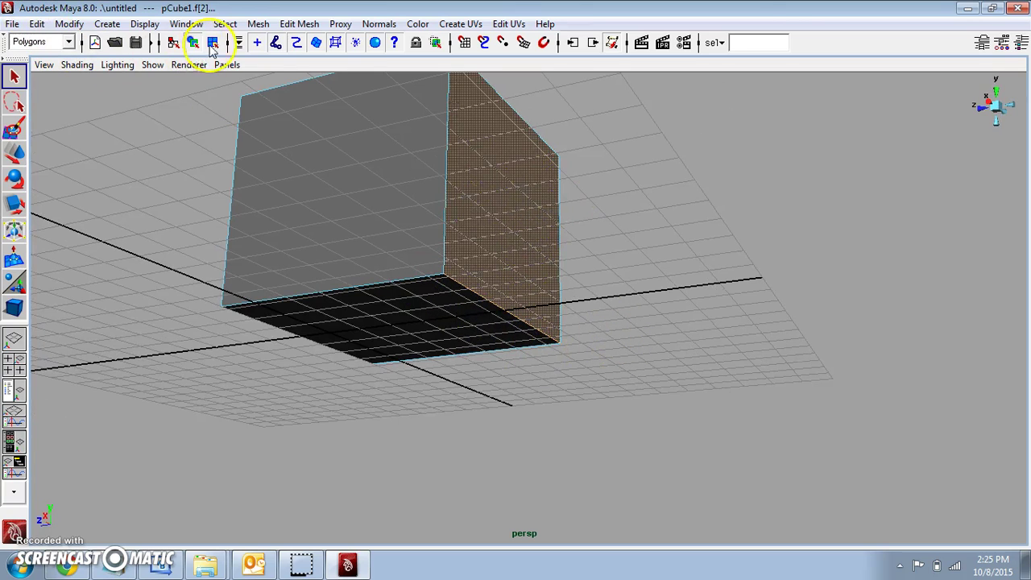
left_click(290, 25)
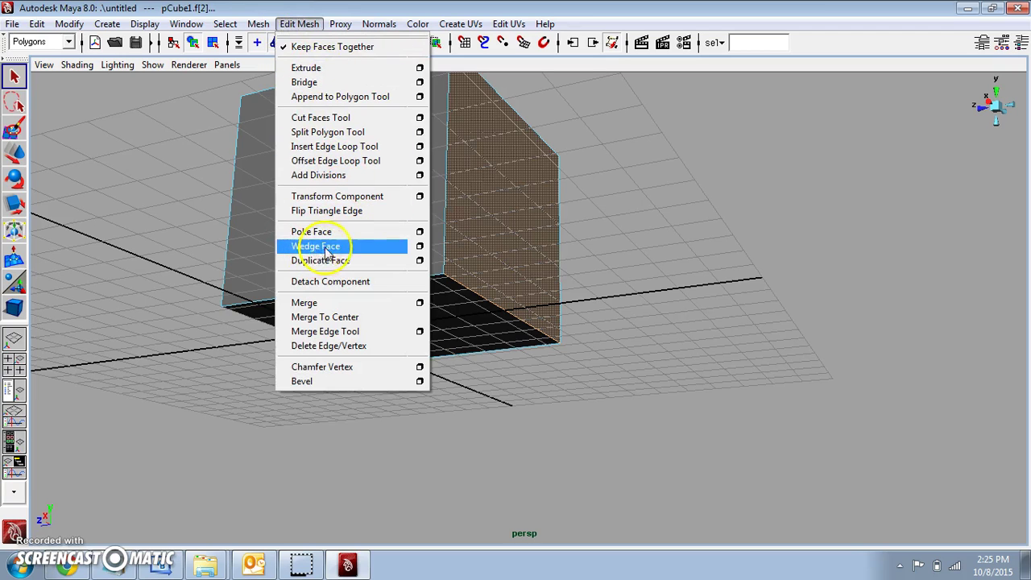
left_click(419, 246)
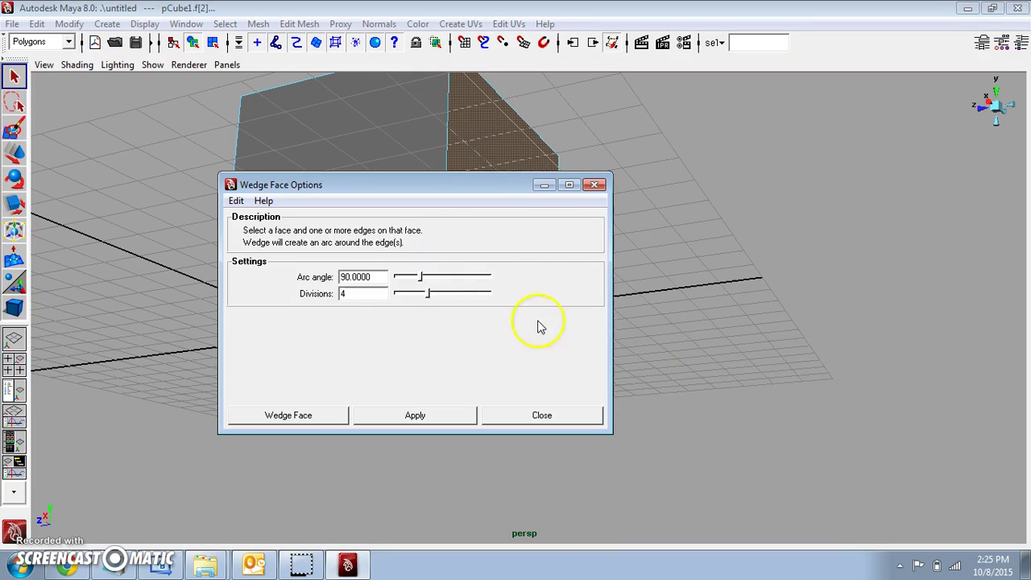
left_click_drag(537, 183, 888, 154)
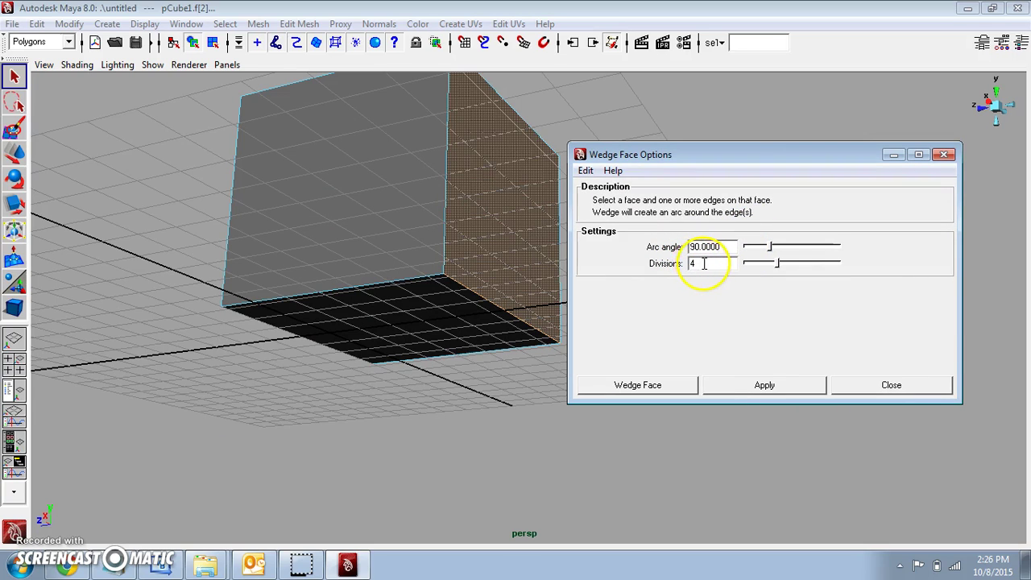
left_click(651, 384)
left_click_drag(524, 335, 559, 346, "alt")
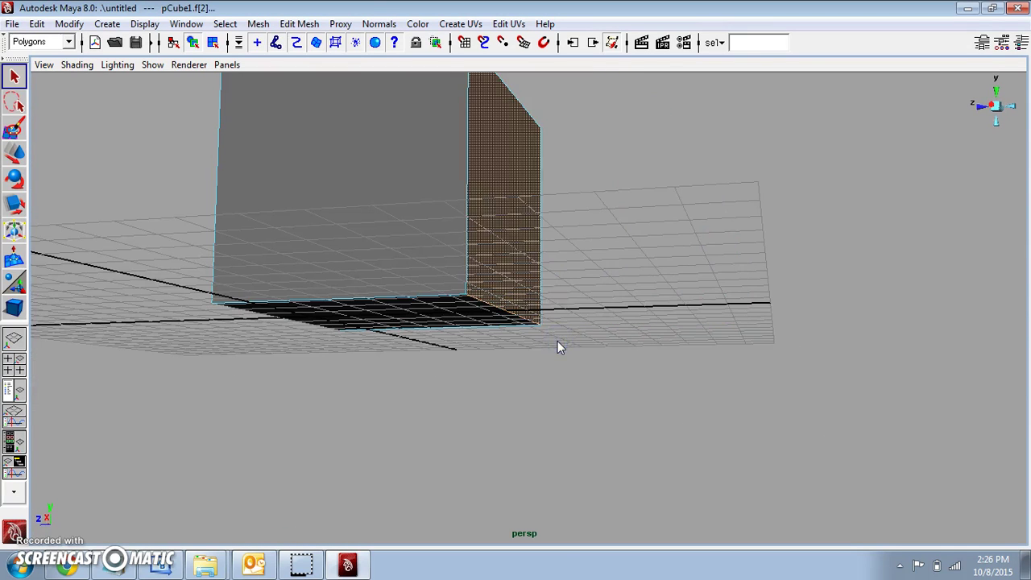
left_click(299, 24)
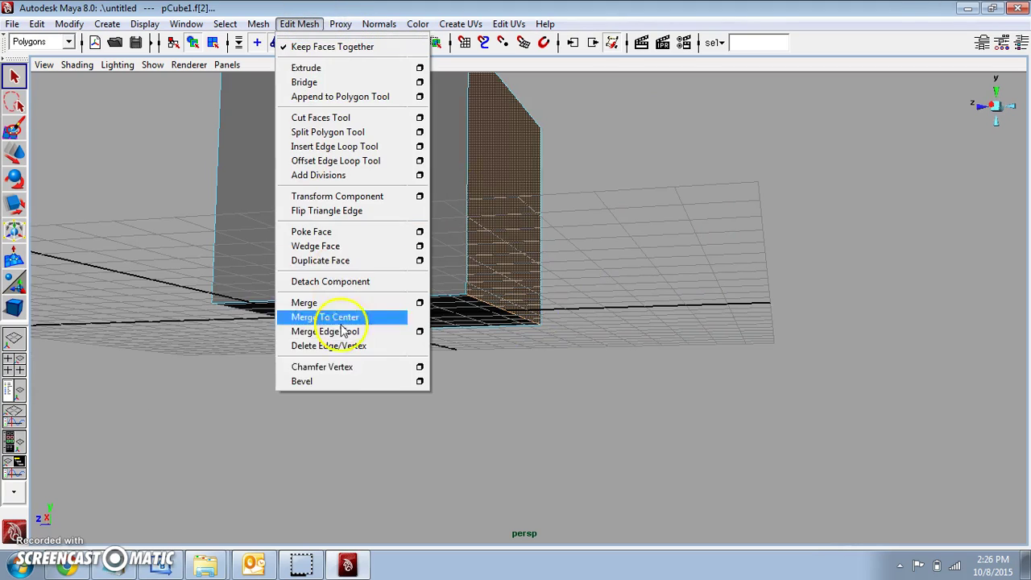
left_click(419, 246)
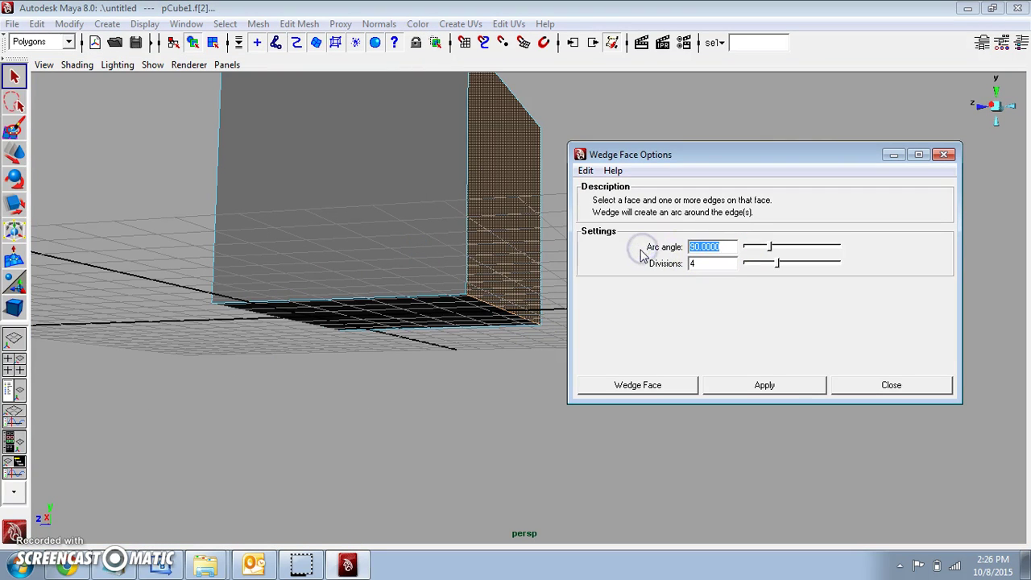
type("45")
left_click(661, 391)
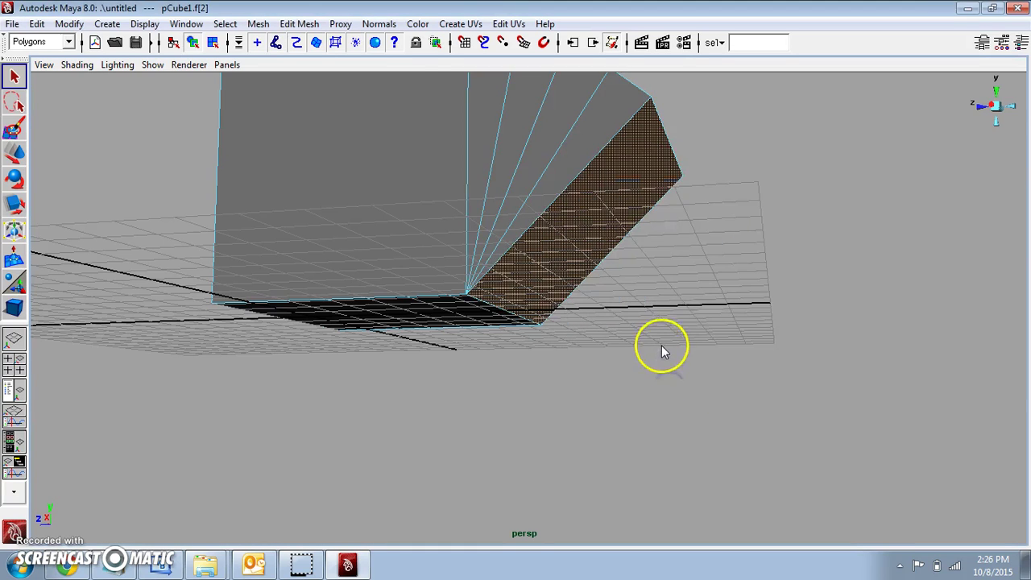
left_click_drag(673, 326, 461, 158, "alt")
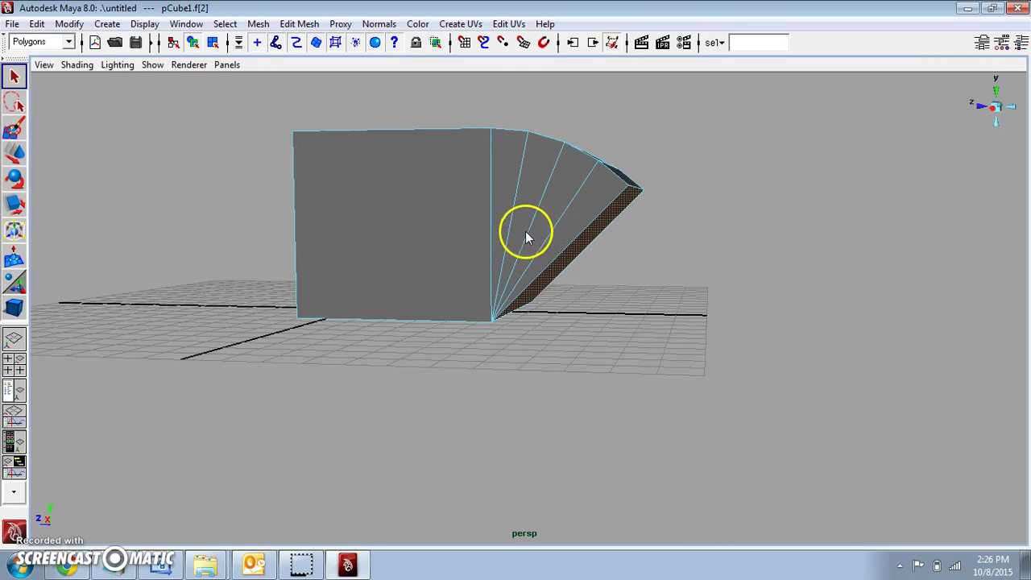
left_click_drag(622, 264, 625, 292, "alt")
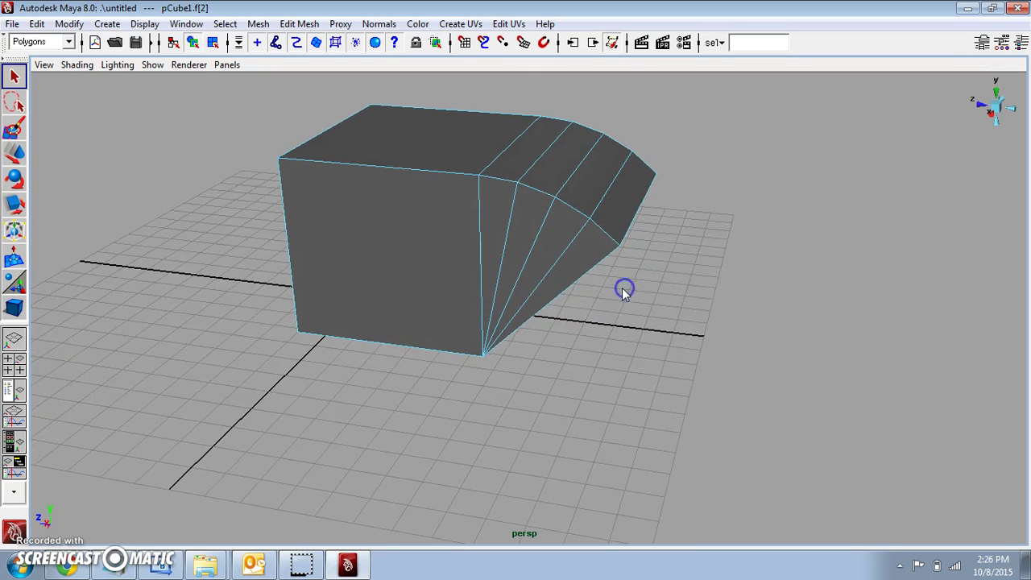
key("ctrl+z")
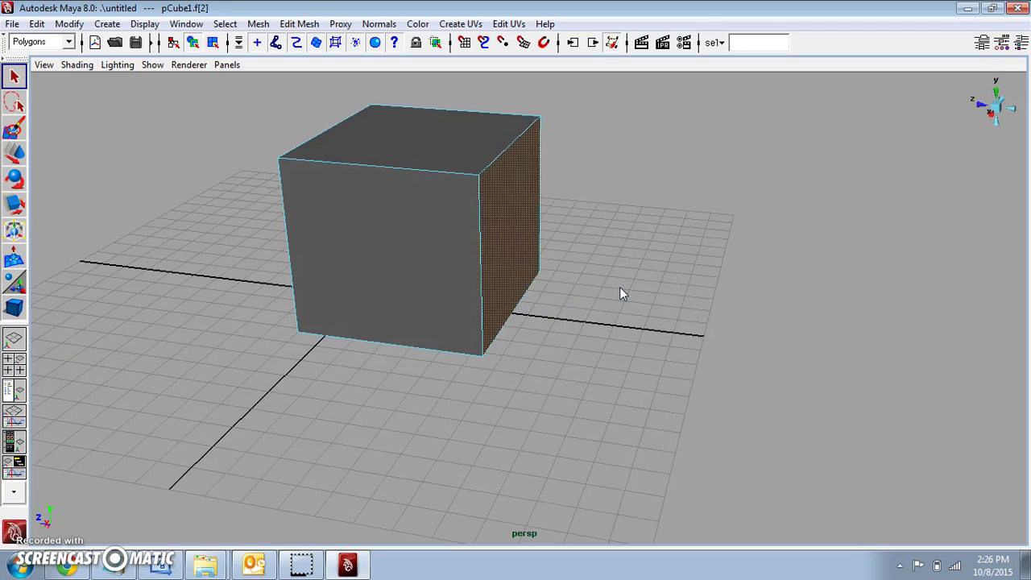
Undo the previous result and reselect the cube's right side face and bottom edge
key("ctrl+z")
left_click(538, 258)
mouse_move(511, 260)
right_mouse_down("alt")
mouse_move(514, 206)
mouse_move(513, 250)
right_mouse_up("alt")
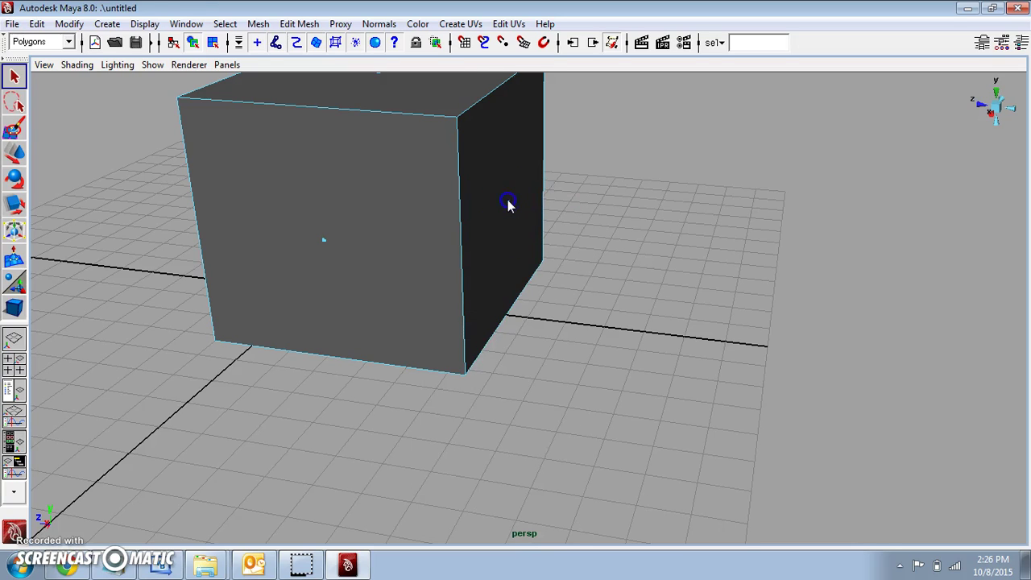
left_click(511, 267)
right_click_drag(510, 264, 515, 228)
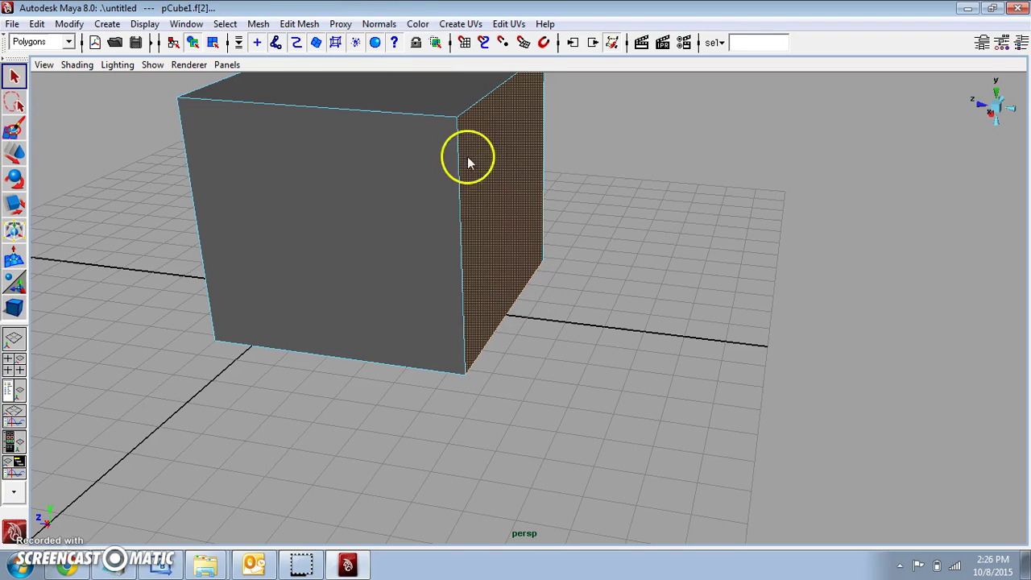
Apply Edit Mesh > Wedge Face to sweep the face into a four-segment curved fan
left_click(299, 24)
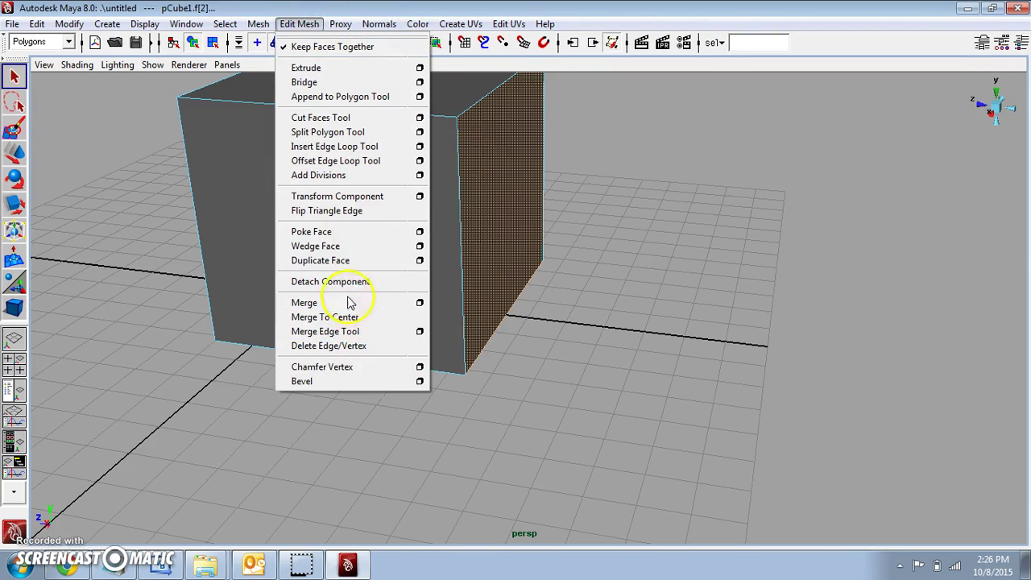
left_click(342, 247)
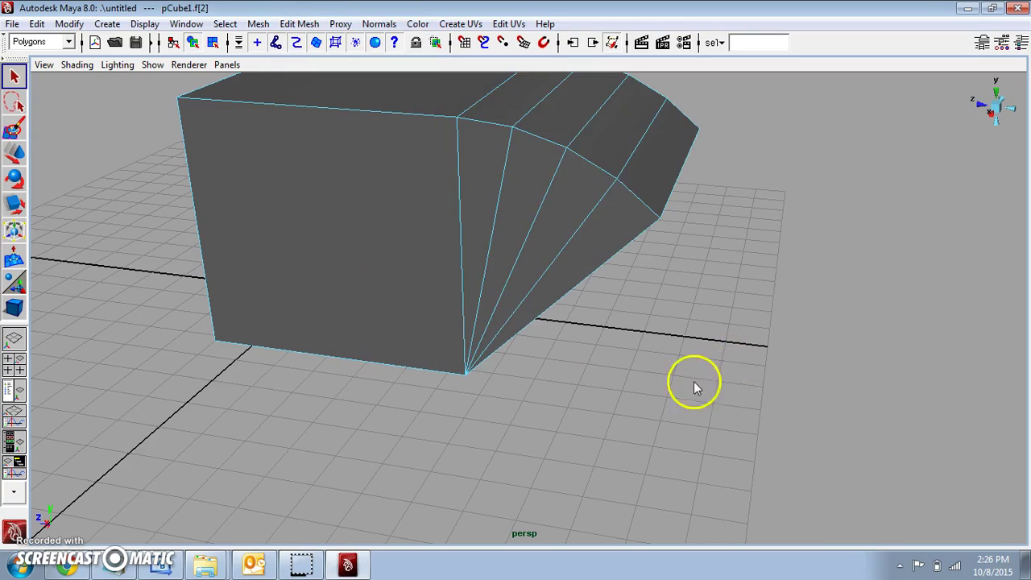
left_click_drag(696, 382, 437, 211, "alt")
Return to object mode, select the wedged cube and scale it down evenly
right_click_drag(436, 210, 483, 190)
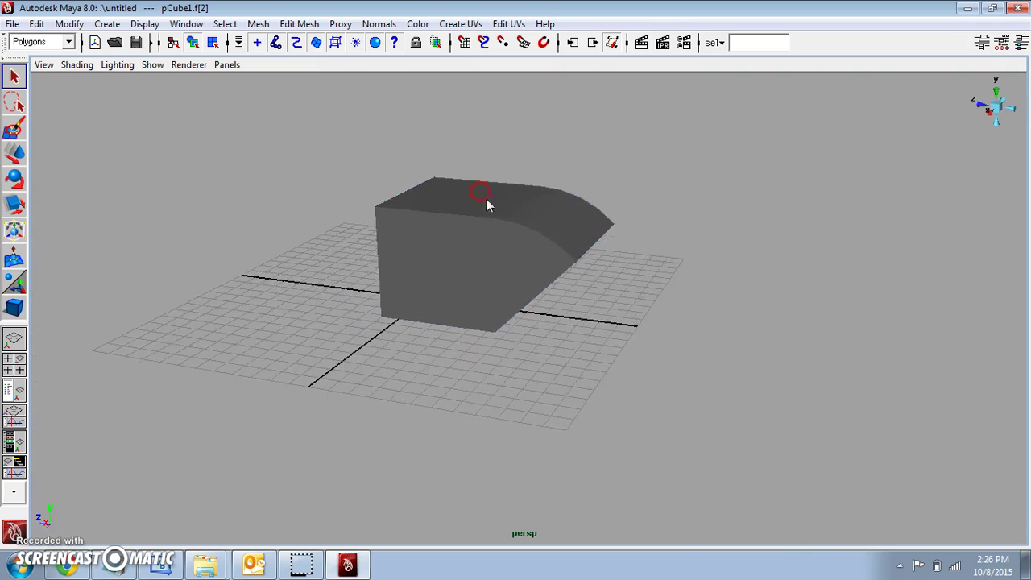
left_click_drag(479, 191, 575, 227, "alt")
left_click(505, 289)
scroll(505, 288, "down", 3)
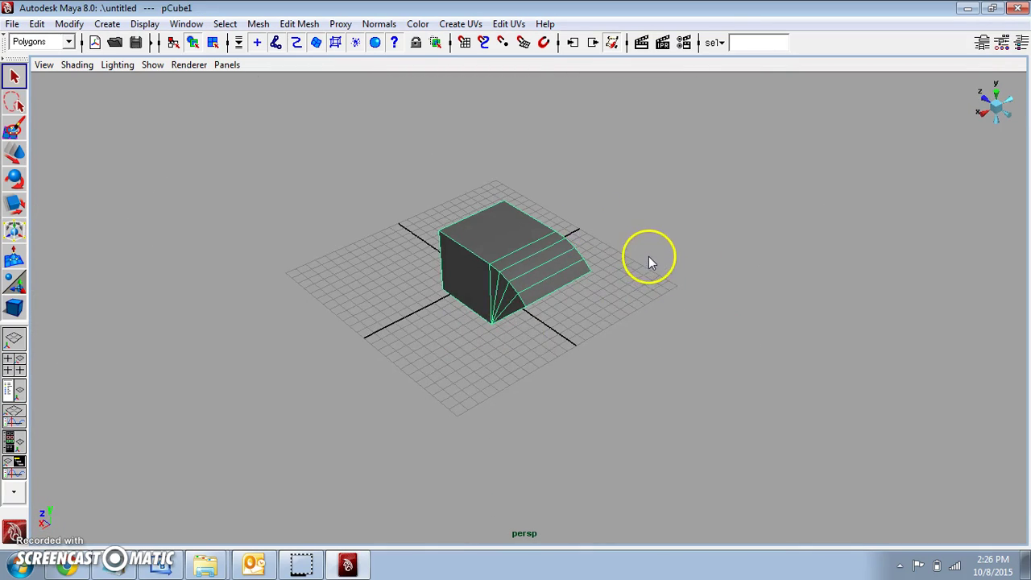
left_click(14, 205)
left_click_drag(453, 302, 431, 245, "alt")
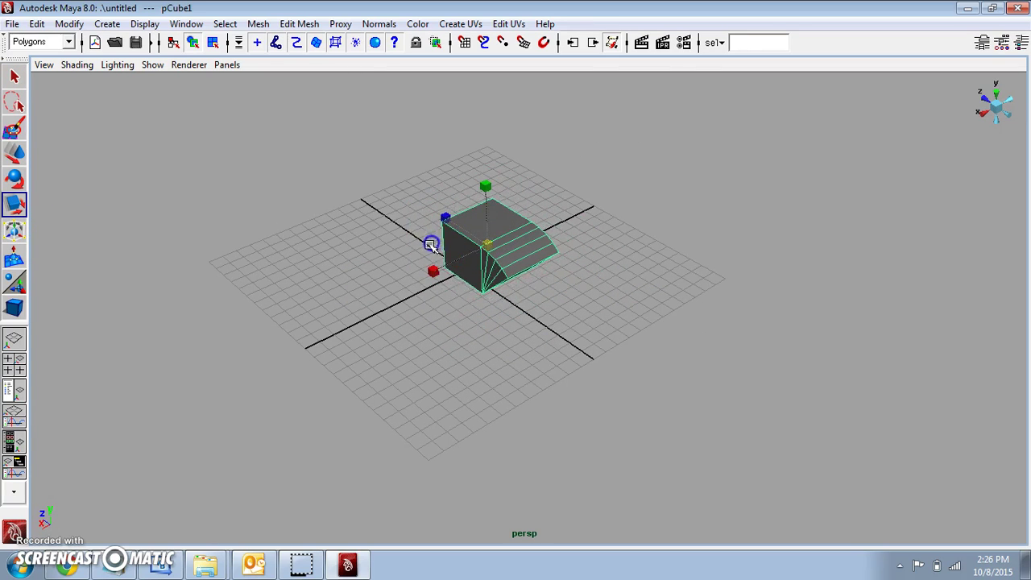
In the maximized top view, move the cube up-left of the origin and snap its pivot to the world origin
key("w")
key("space")
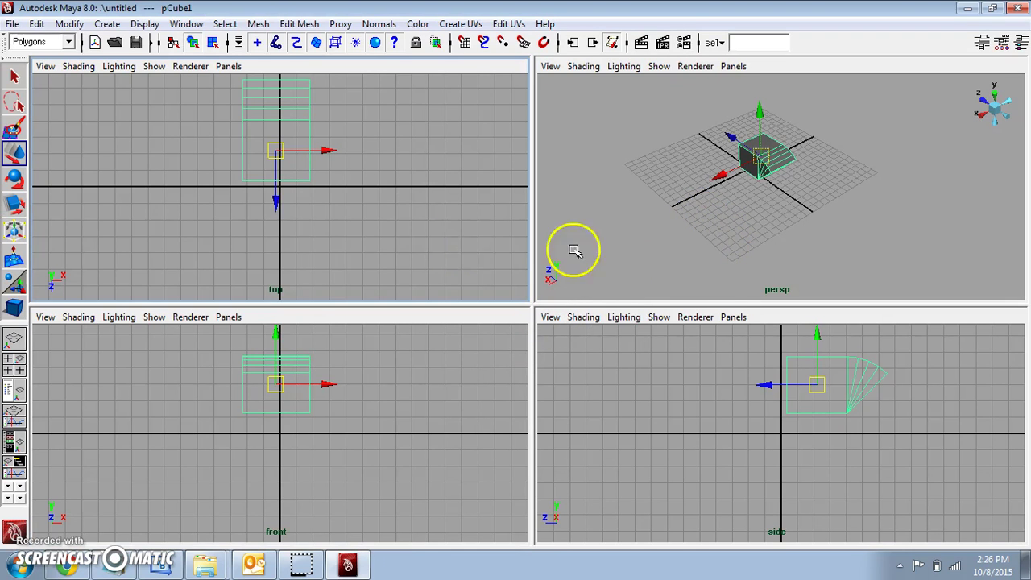
key("space")
scroll(511, 298, "down", 2)
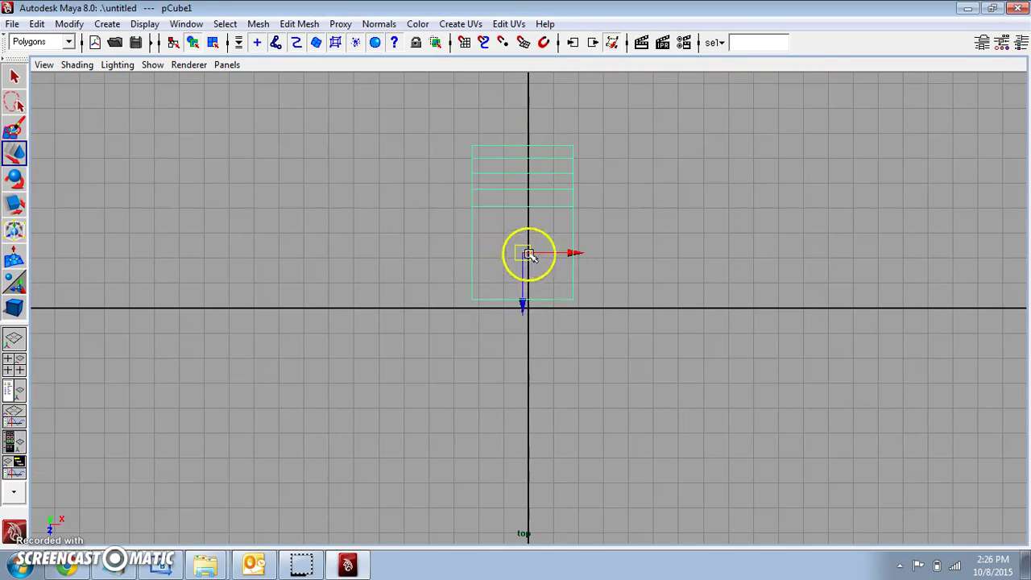
left_click_drag(529, 255, 202, 196)
scroll(203, 195, "down", 1)
left_click_drag(265, 221, 254, 184)
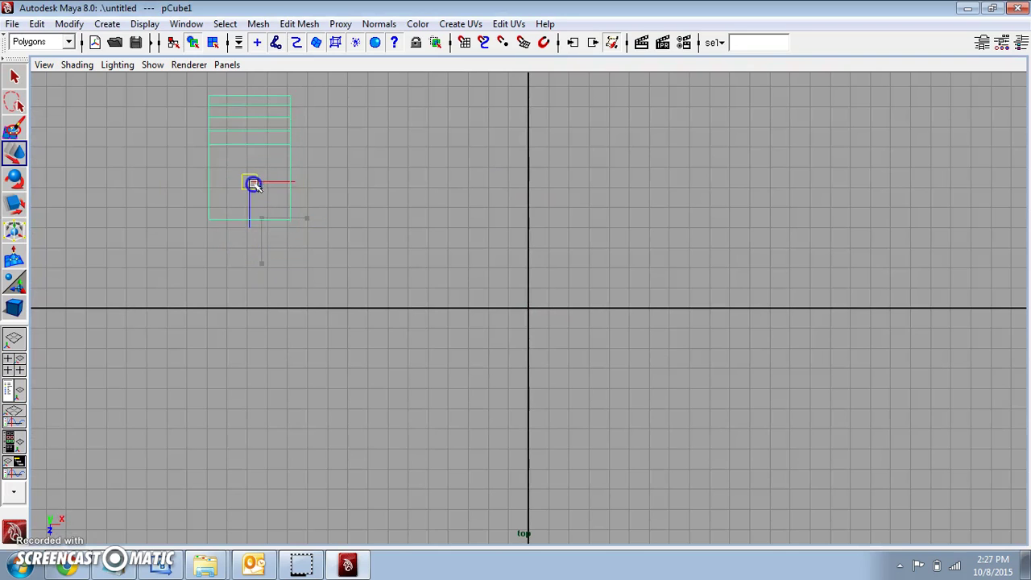
scroll(254, 184, "down", 1)
left_click_drag(301, 207, 311, 193)
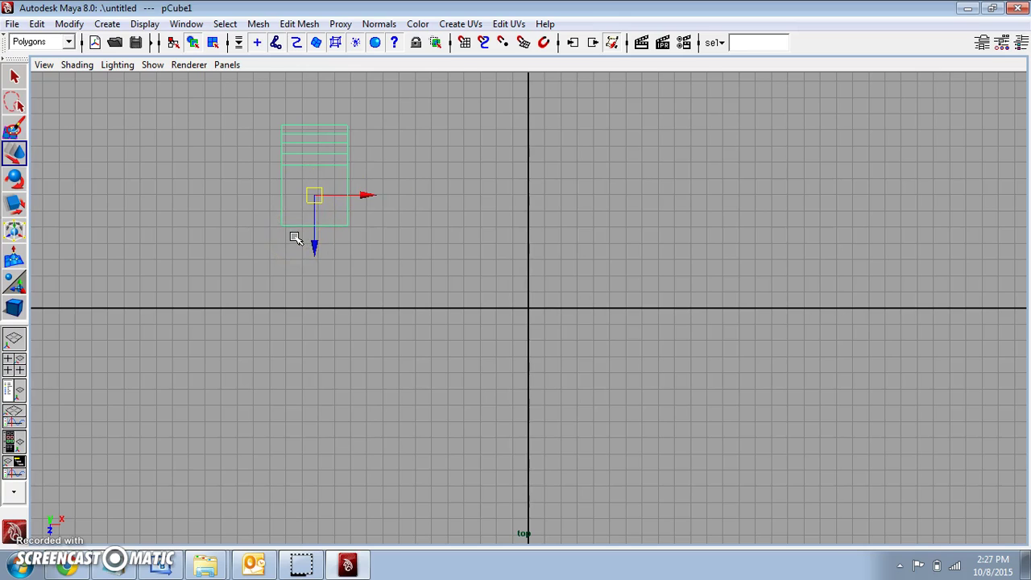
left_click_drag(314, 196, 527, 311)
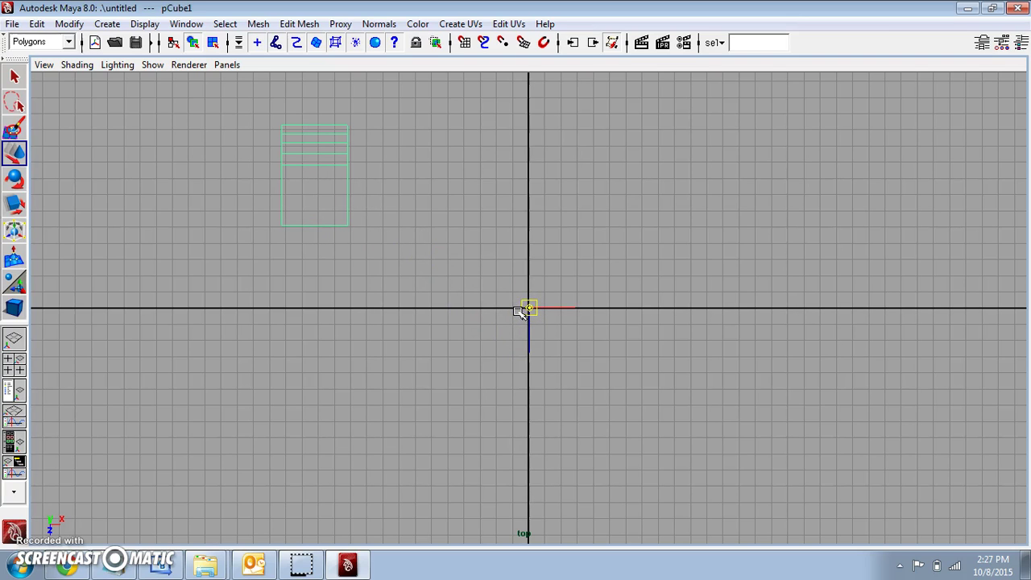
mouse_move(520, 312)
right_mouse_down("alt")
mouse_move(511, 309)
mouse_move(536, 318)
right_mouse_up("alt")
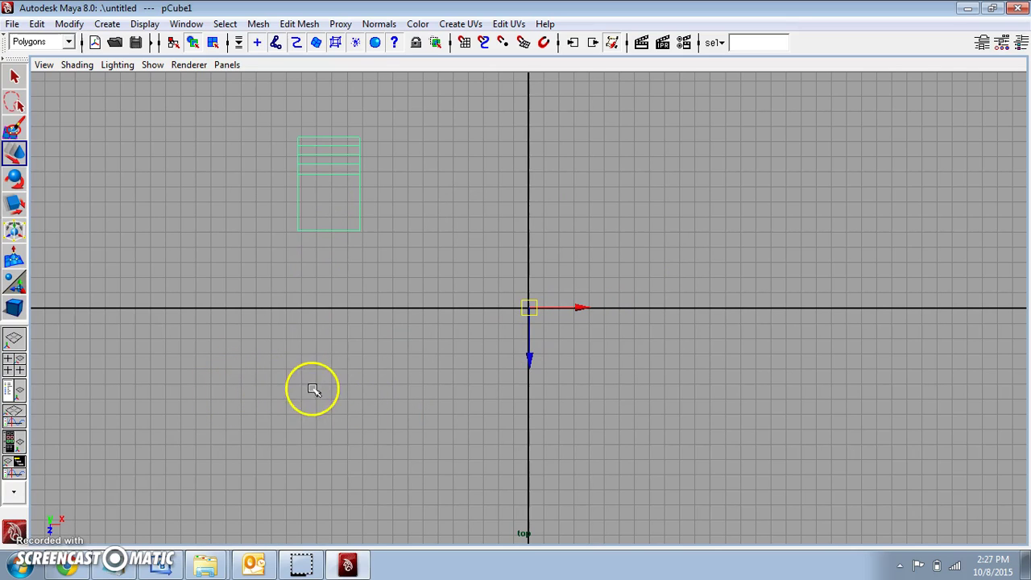
In the Duplicate Special options, set Rotate Y to 30 and select the Number of copies field
left_click(37, 23)
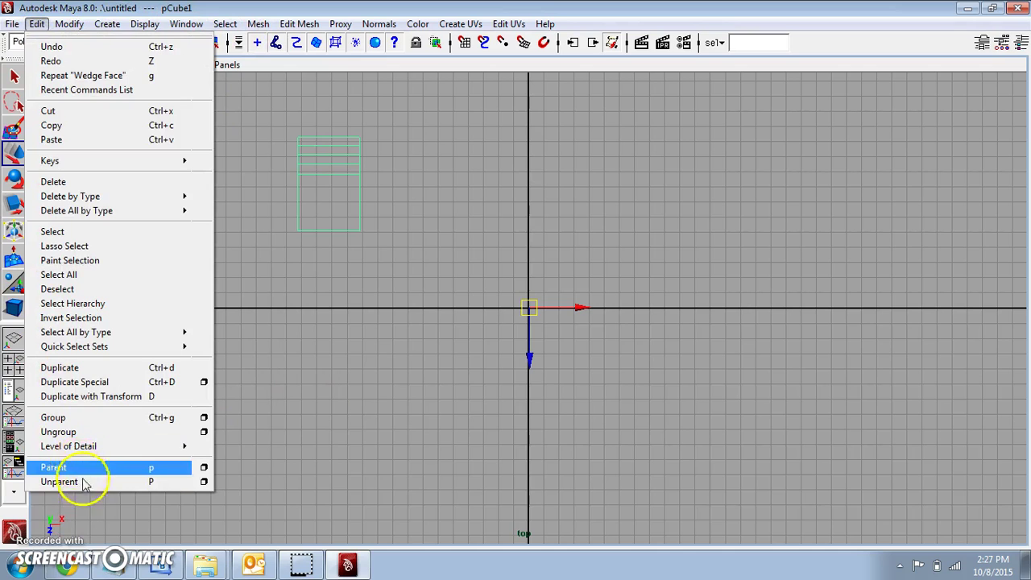
left_click(203, 382)
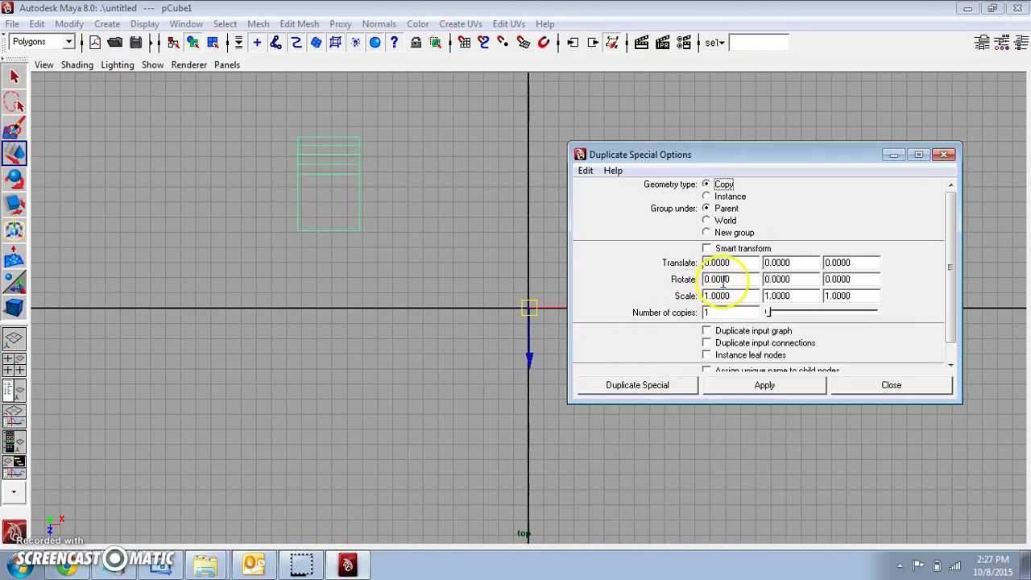
double_click(716, 279)
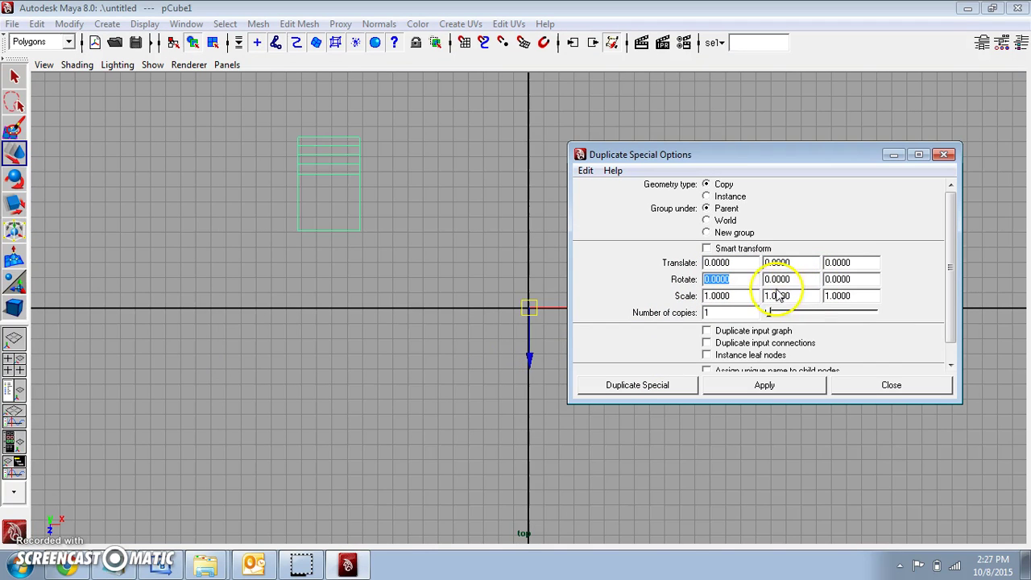
double_click(794, 280)
double_click(855, 281)
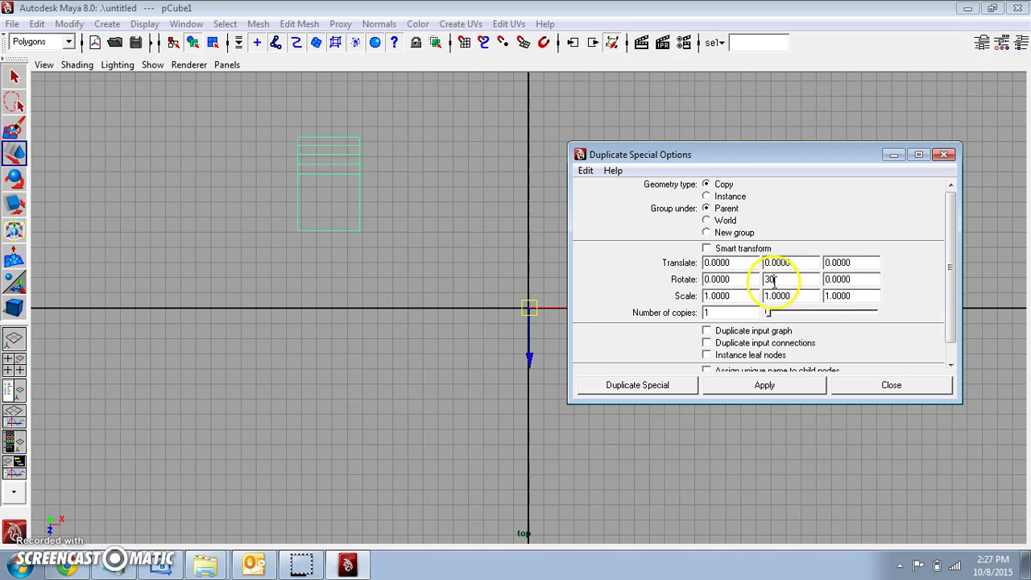
left_click(728, 313)
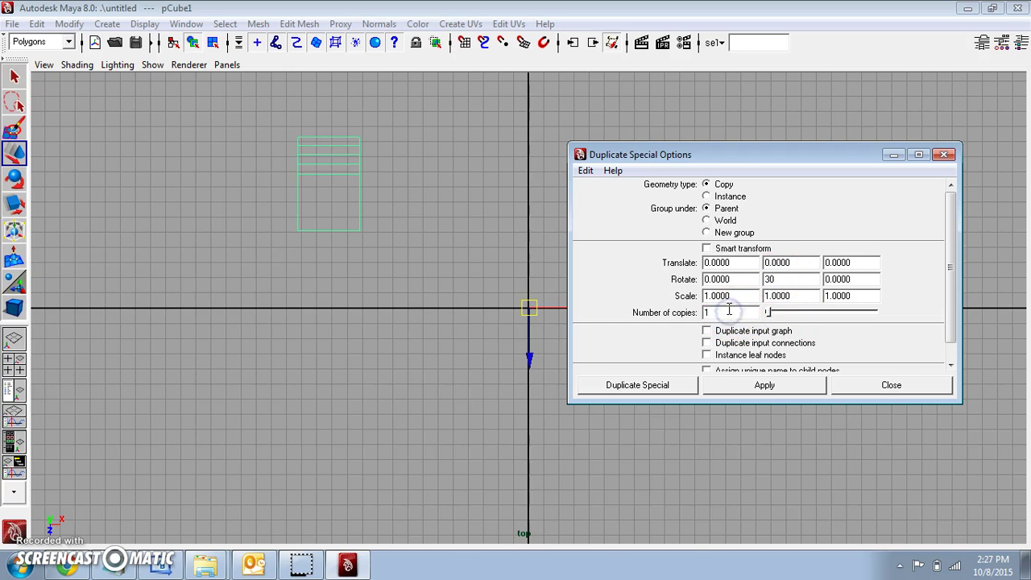
Launch Windows Calculator and compute 360 / 30 = 12
left_click(16, 570)
type("calc")
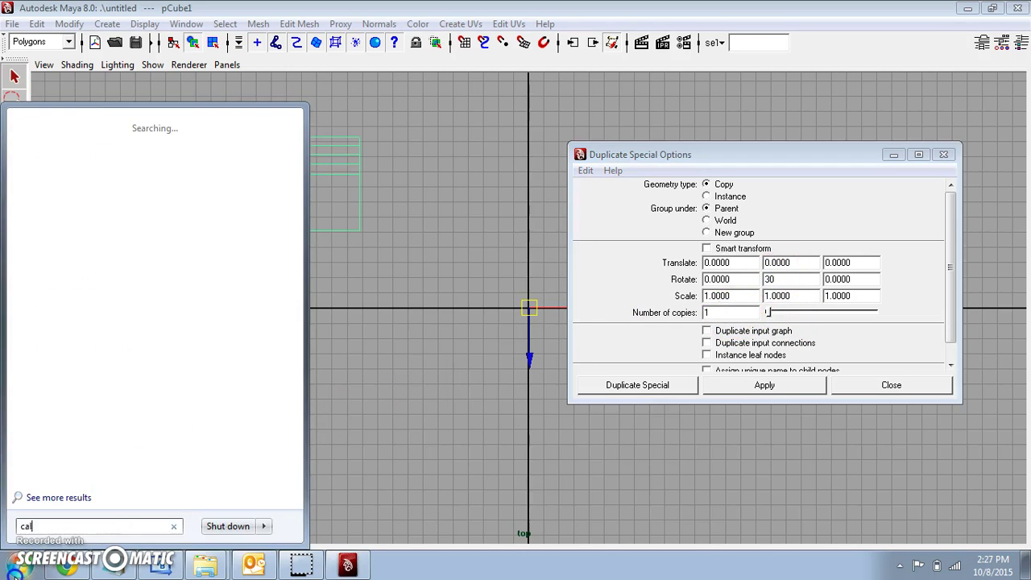
key("Return")
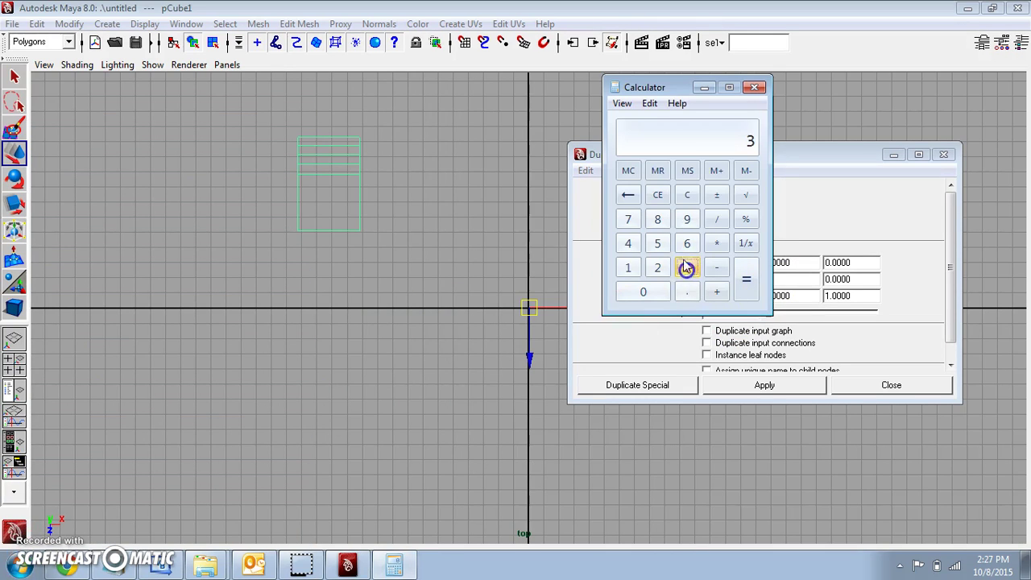
left_click(687, 243)
left_click(652, 292)
left_click(716, 221)
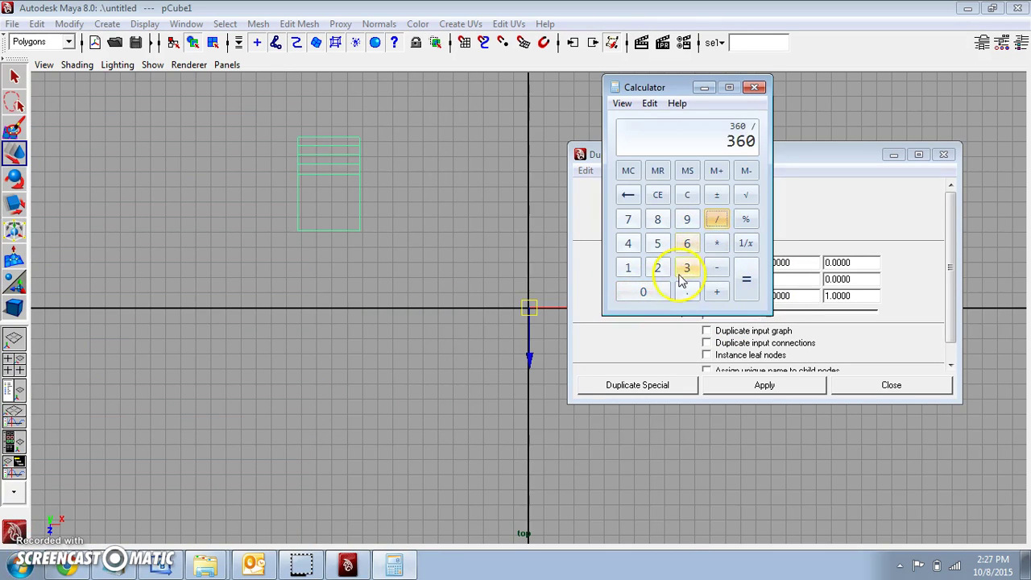
left_click(682, 271)
left_click(644, 292)
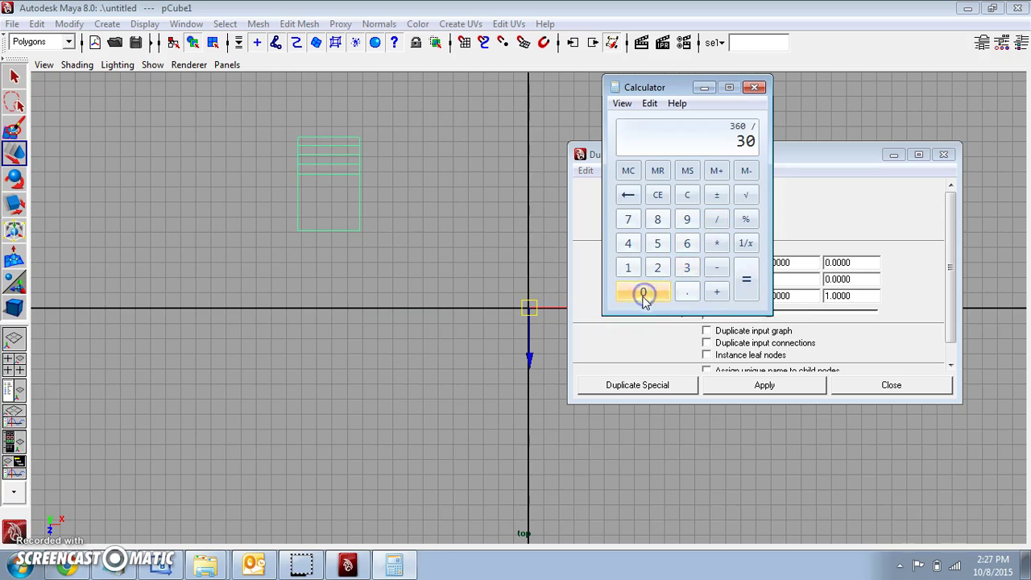
left_click(747, 290)
left_click_drag(686, 86, 341, 274)
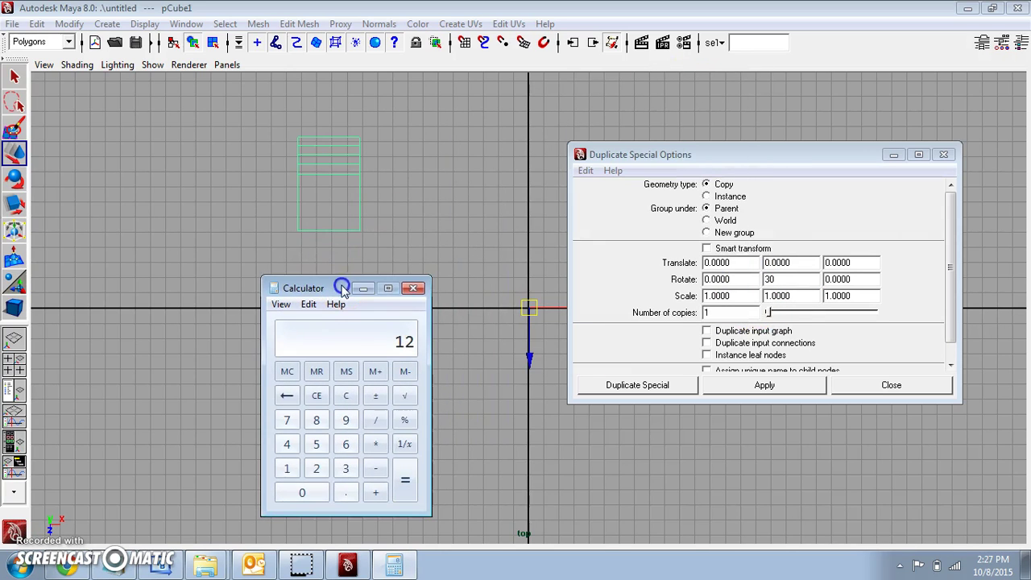
Set Number of copies to 12 and run Duplicate Special to form the ring of cubes
left_click(679, 313)
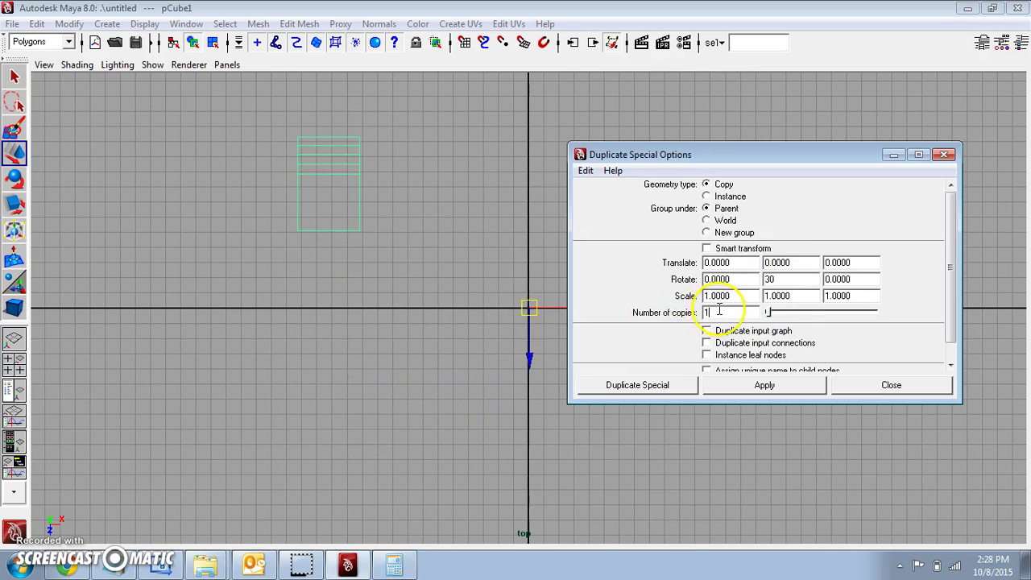
type("2")
left_click(659, 383)
right_click_drag(656, 387, 638, 393, "alt")
scroll(638, 392, "down", 1)
left_click(758, 378)
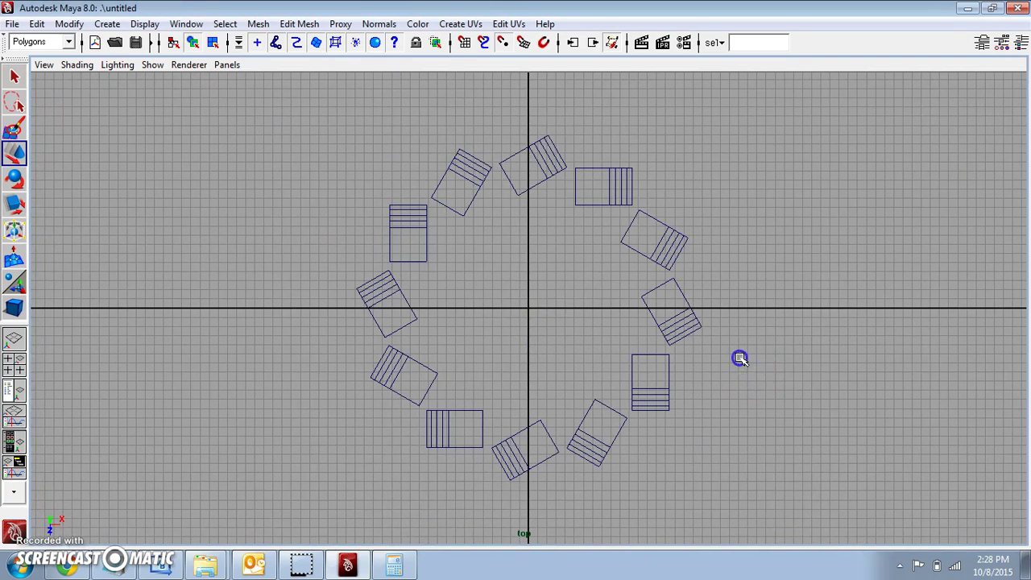
Switch to the smooth-shaded perspective view and orbit around the twelve-cube ring
key("space")
left_click_drag(705, 342, 712, 339)
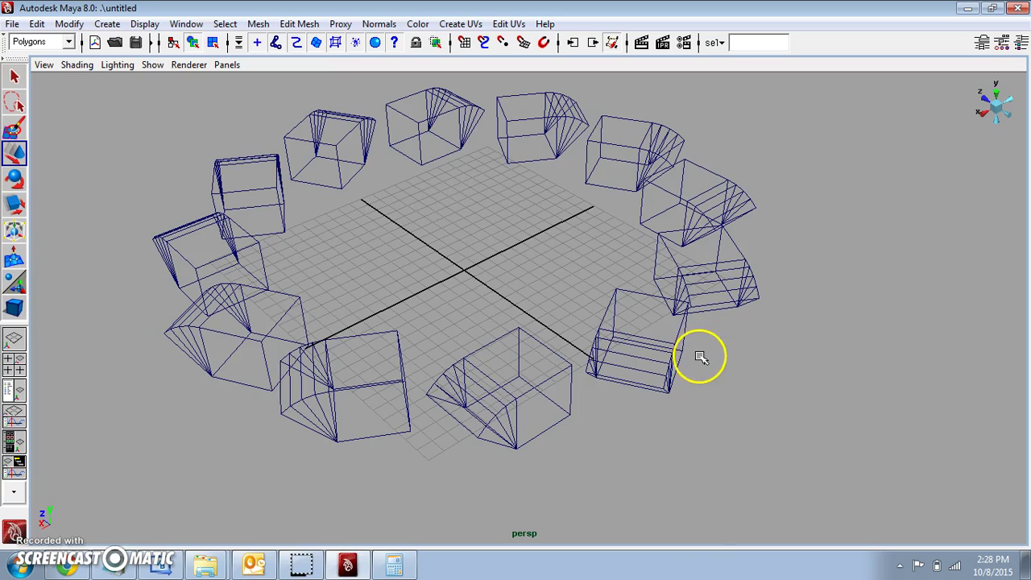
key("5")
scroll(698, 362, "down", 1)
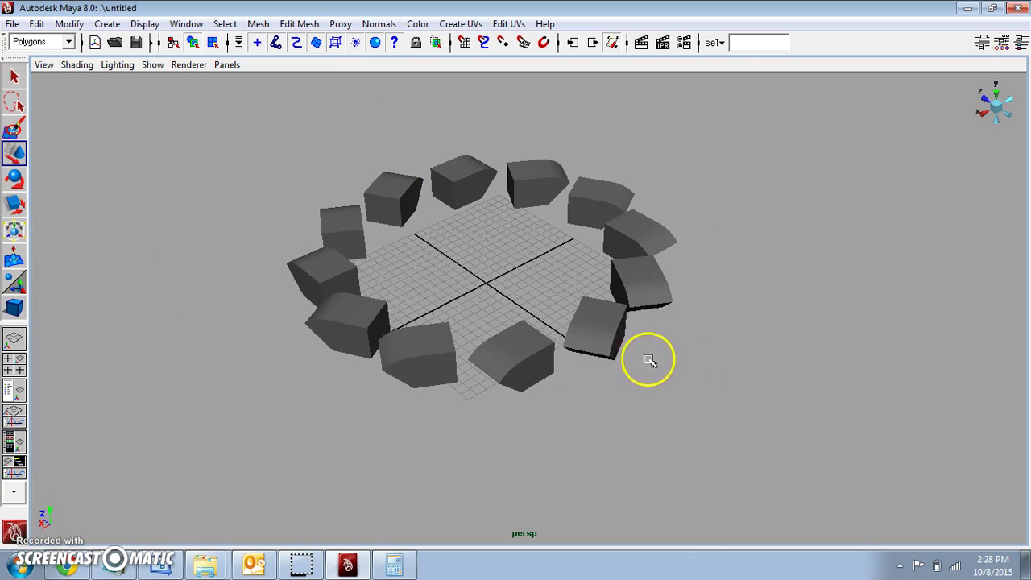
left_click_drag(642, 353, 636, 306)
key("super")
left_click_drag(714, 364, 680, 398, "alt")
right_click_drag(680, 397, 607, 343, "alt")
left_click_drag(608, 343, 520, 370, "alt")
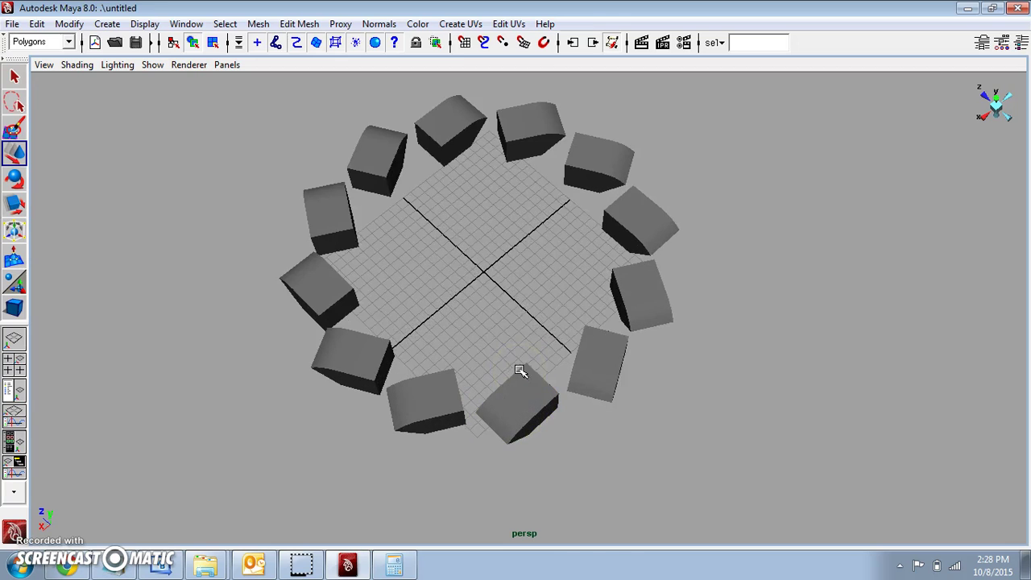
left_click_drag(520, 326, 369, 293, "alt")
Select all twelve ring cubes and group them with Ctrl+G
left_click(370, 297)
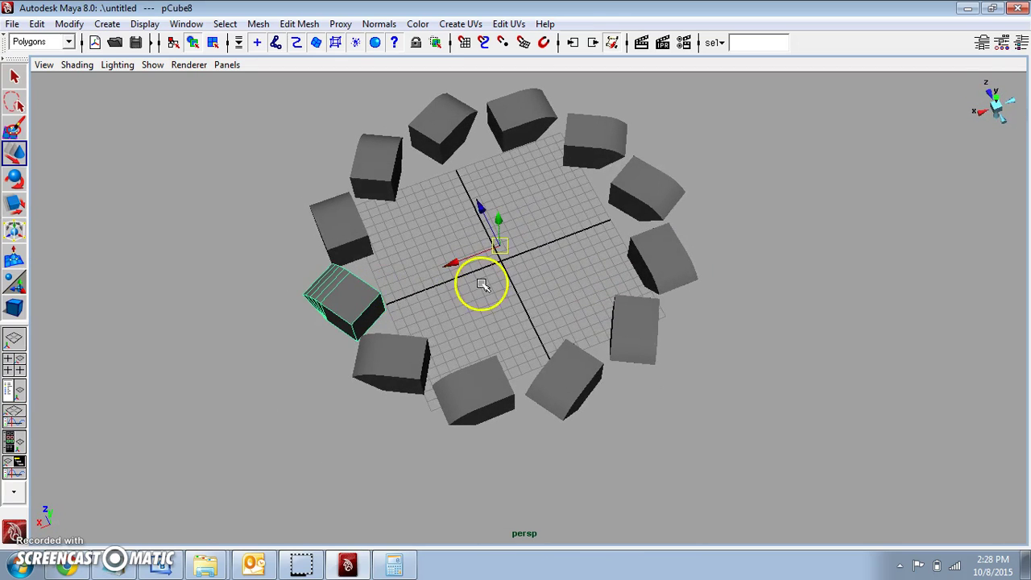
right_click_drag(480, 284, 339, 167, "alt")
left_click_drag(339, 167, 731, 407, "ctrl+alt")
key("ctrl+g")
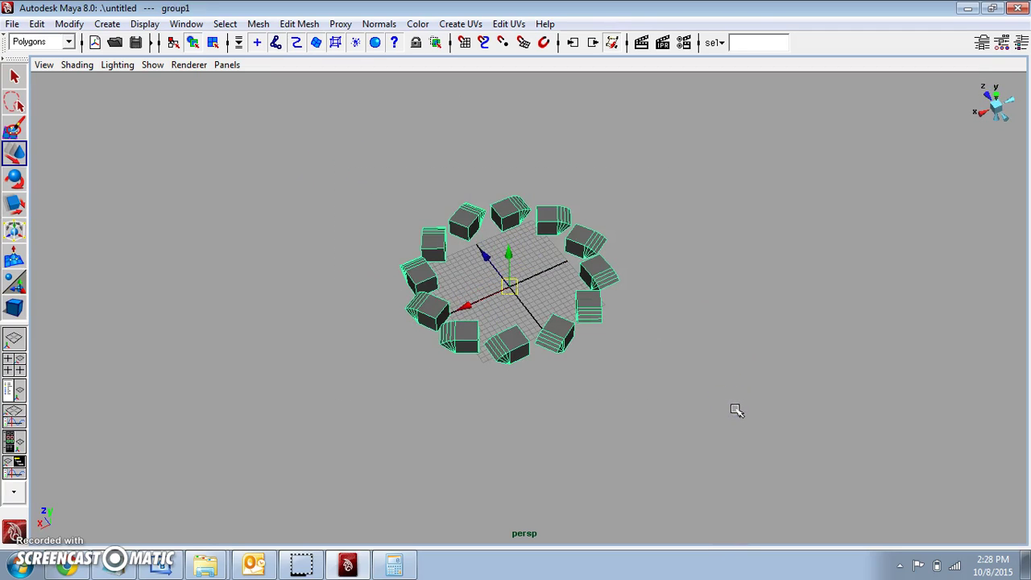
Pick cube pCube10 and pick-walk up to select group1
left_click_drag(577, 355, 502, 261, "alt")
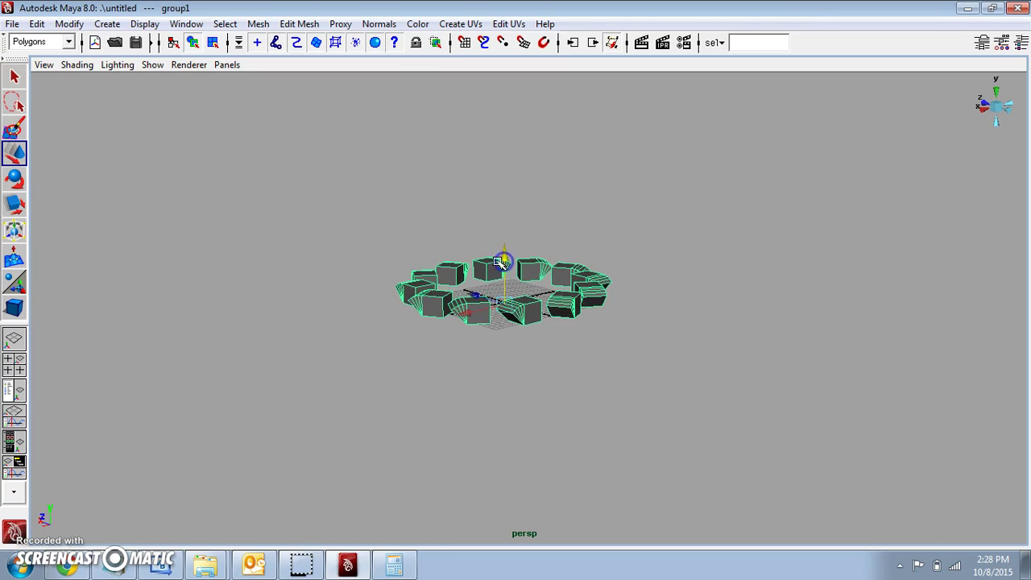
left_click(754, 237)
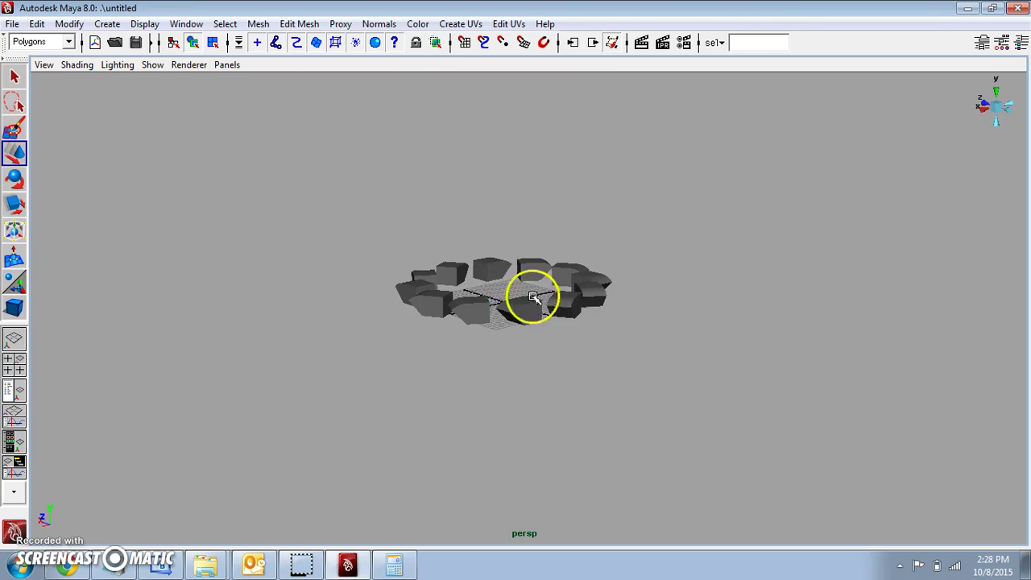
left_click(525, 300)
key("Up")
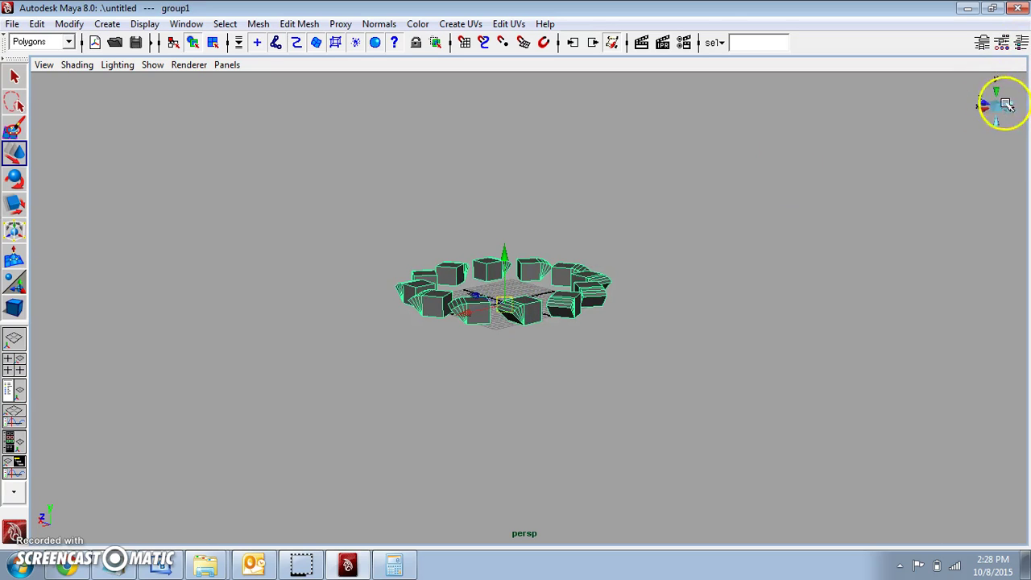
Duplicate group1 twelve times with Translate Y 6 and Rotate Y 30 via Duplicate Special
left_click(34, 27)
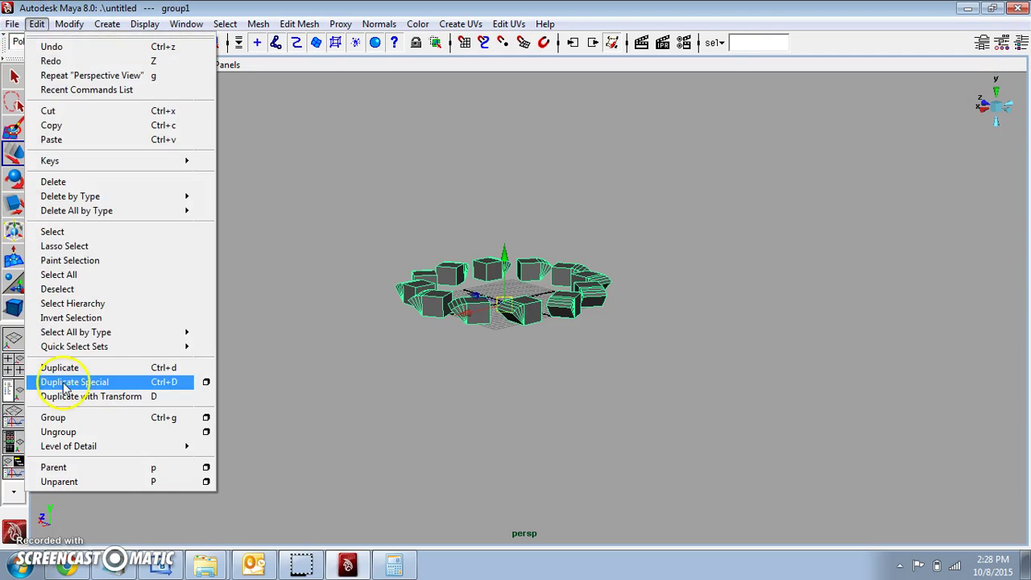
left_click(207, 382)
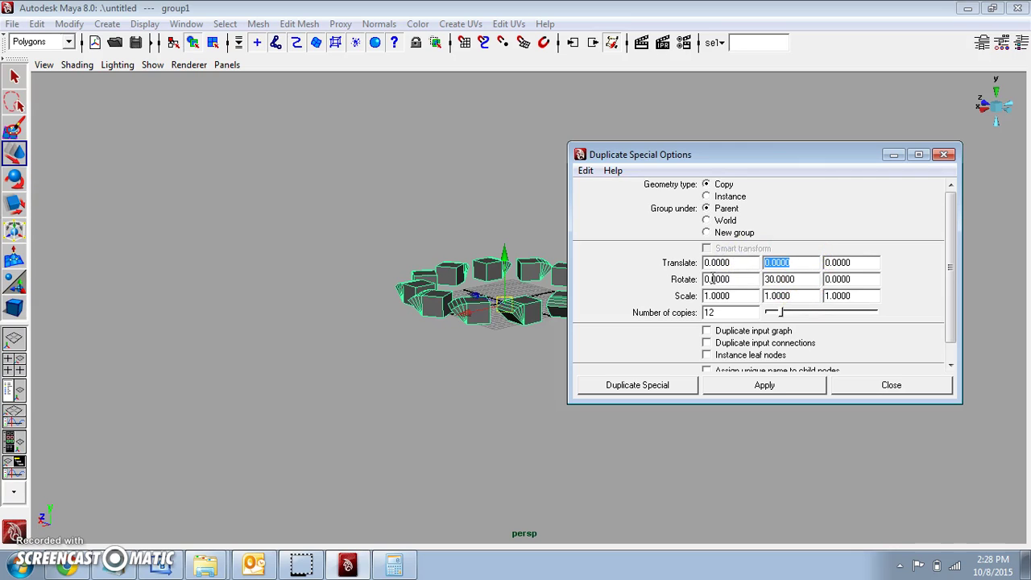
type("6")
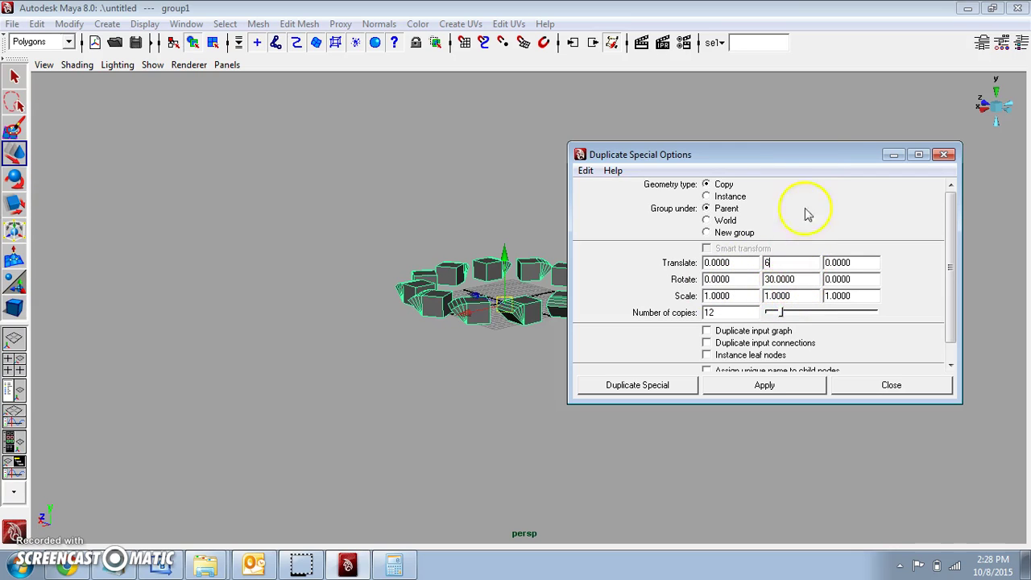
left_click_drag(814, 162, 816, 233)
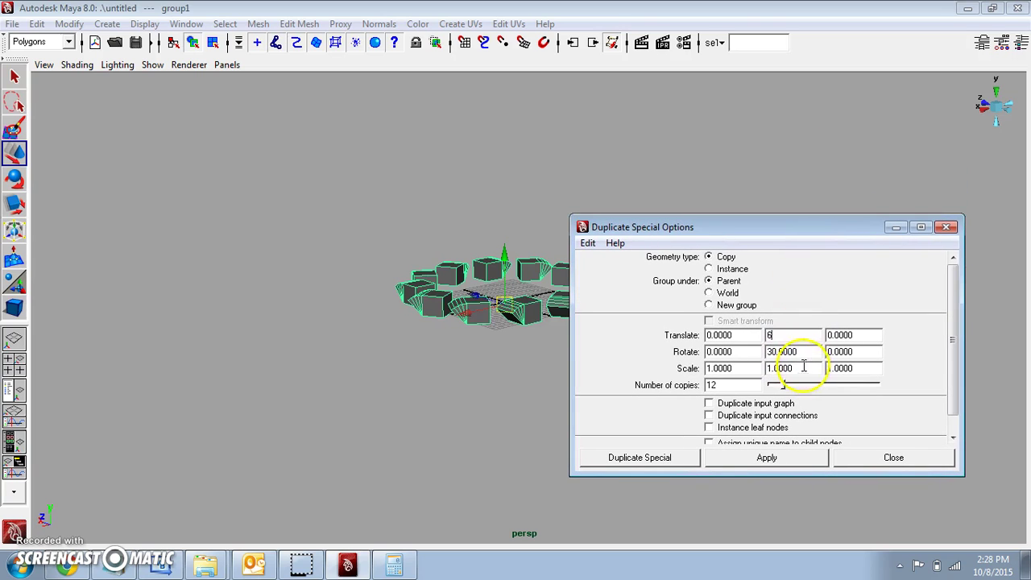
left_click(663, 459)
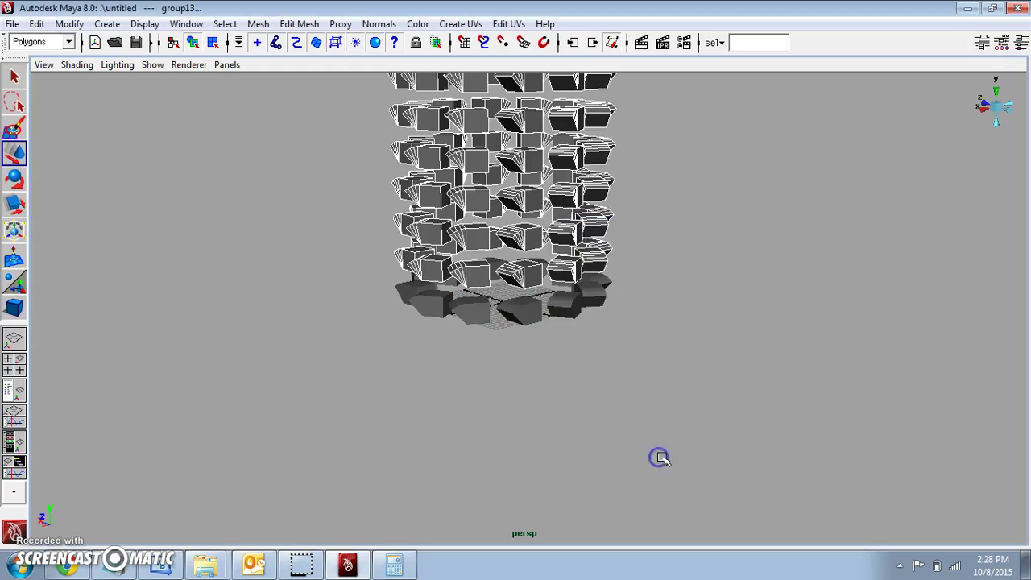
left_click_drag(601, 382, 504, 346, "alt")
right_click_drag(504, 347, 660, 336, "alt")
left_click(730, 330)
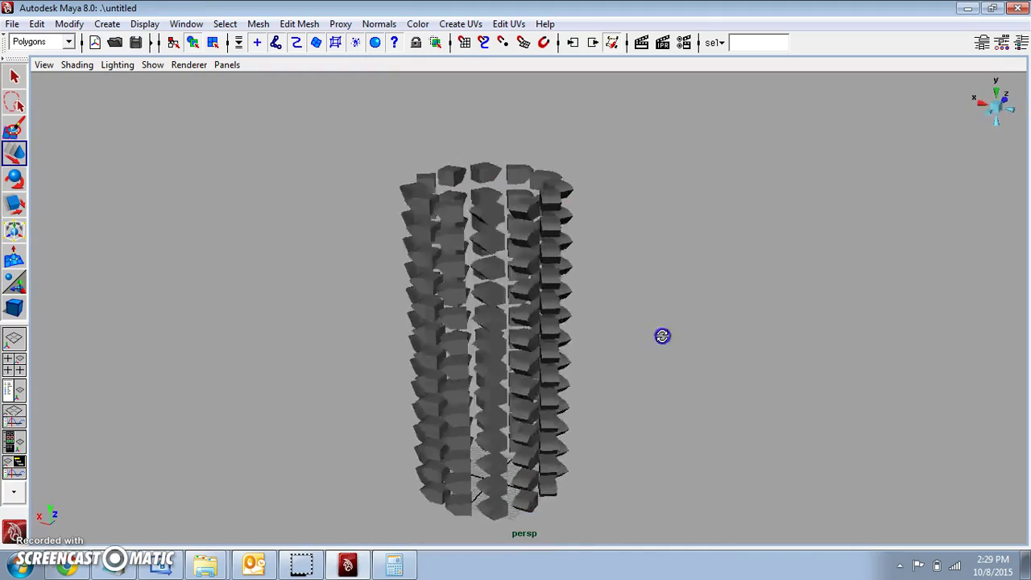
left_click_drag(660, 336, 553, 330, "alt")
left_click_drag(512, 302, 504, 440, "alt")
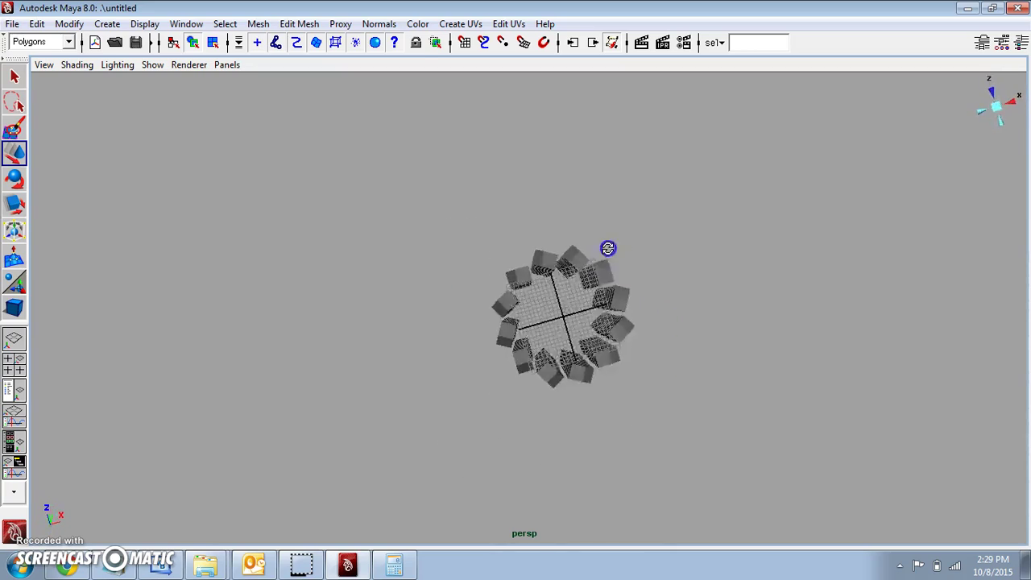
left_click_drag(572, 461, 668, 240, "alt")
scroll(628, 311, "up", 10)
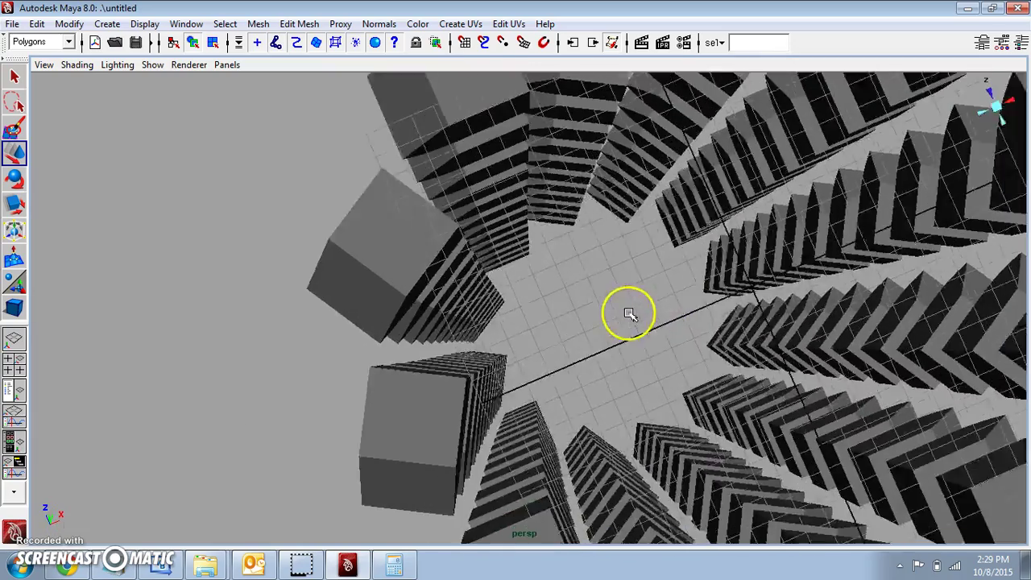
scroll(559, 326, "down", 8)
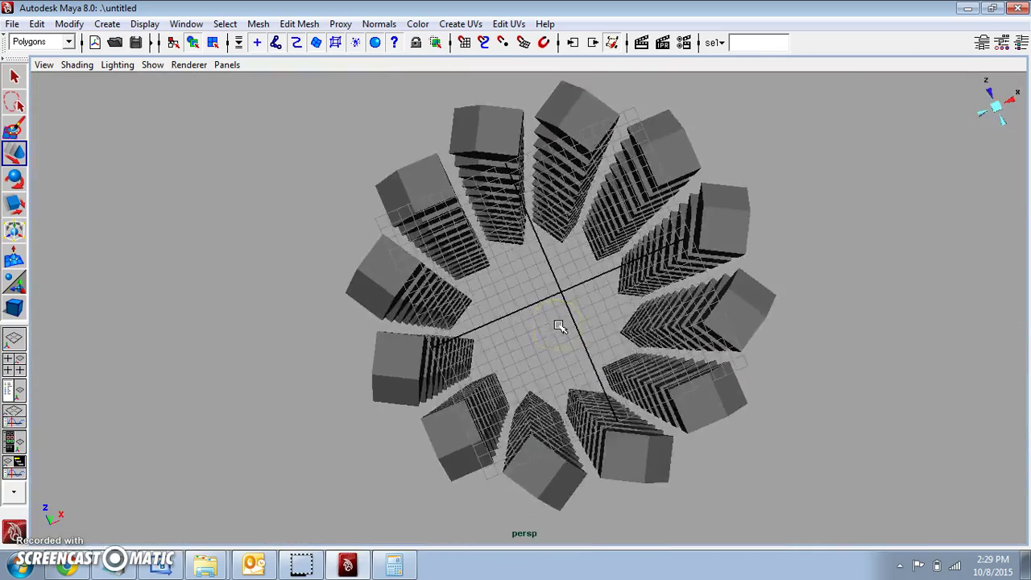
scroll(583, 329, "up", 8)
left_click_drag(530, 292, 614, 297, "alt")
right_click_drag(614, 297, 259, 391, "alt")
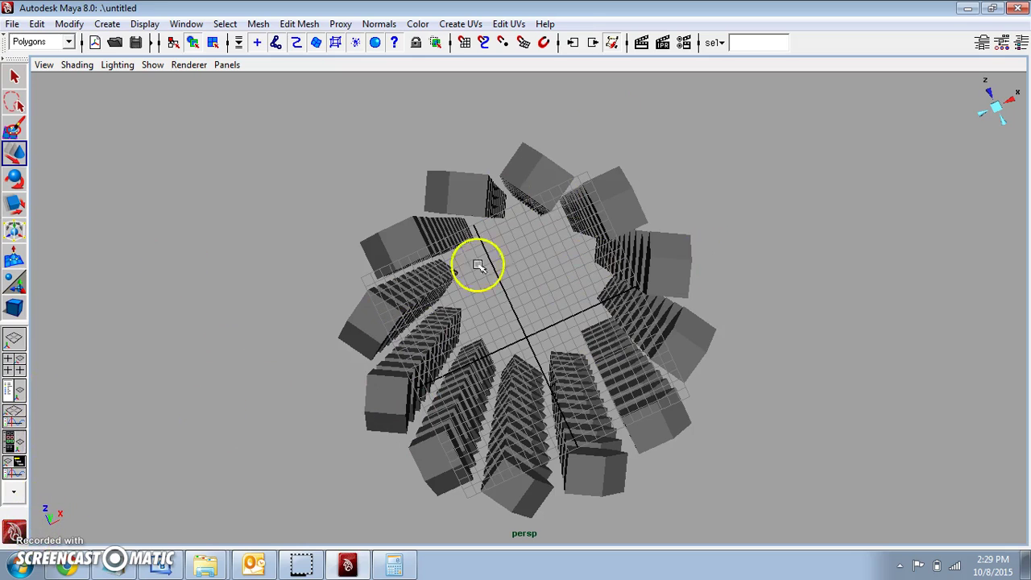
left_click_drag(543, 279, 500, 386, "alt")
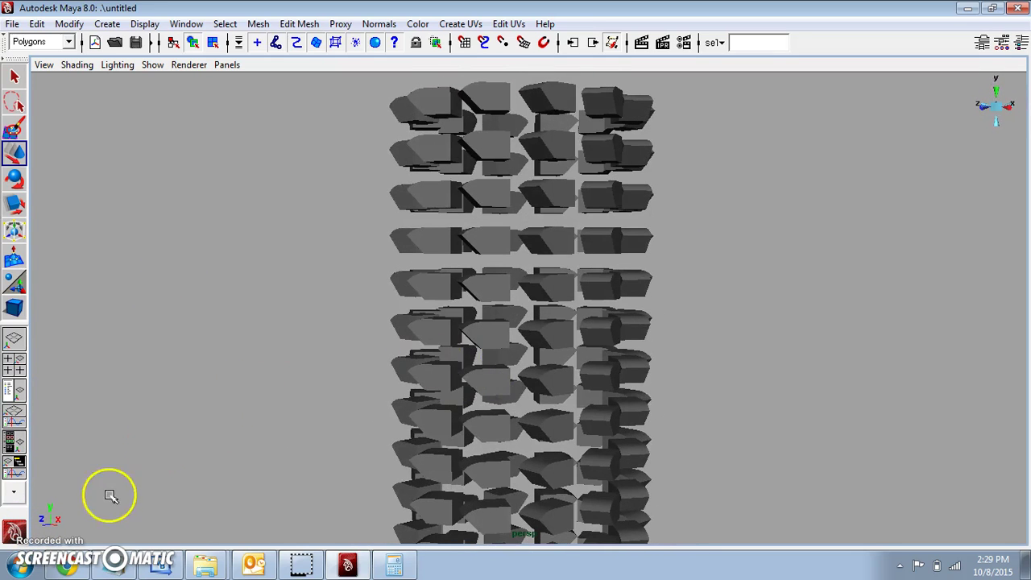